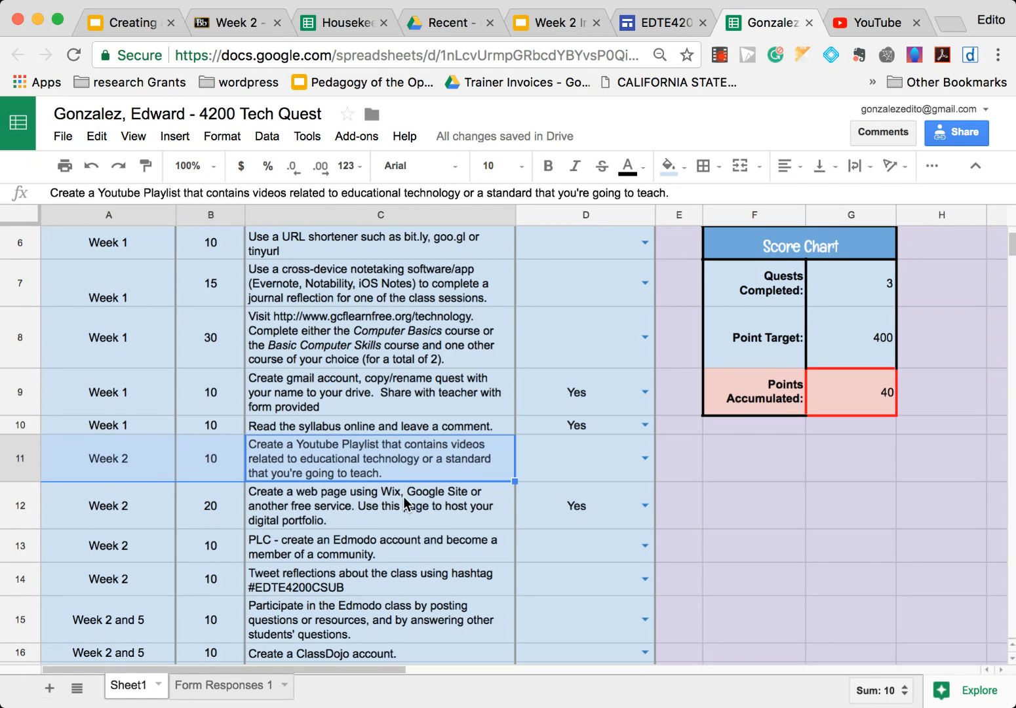
Step: Switch to YouTube and search for just dance beat it
left_click(391, 462)
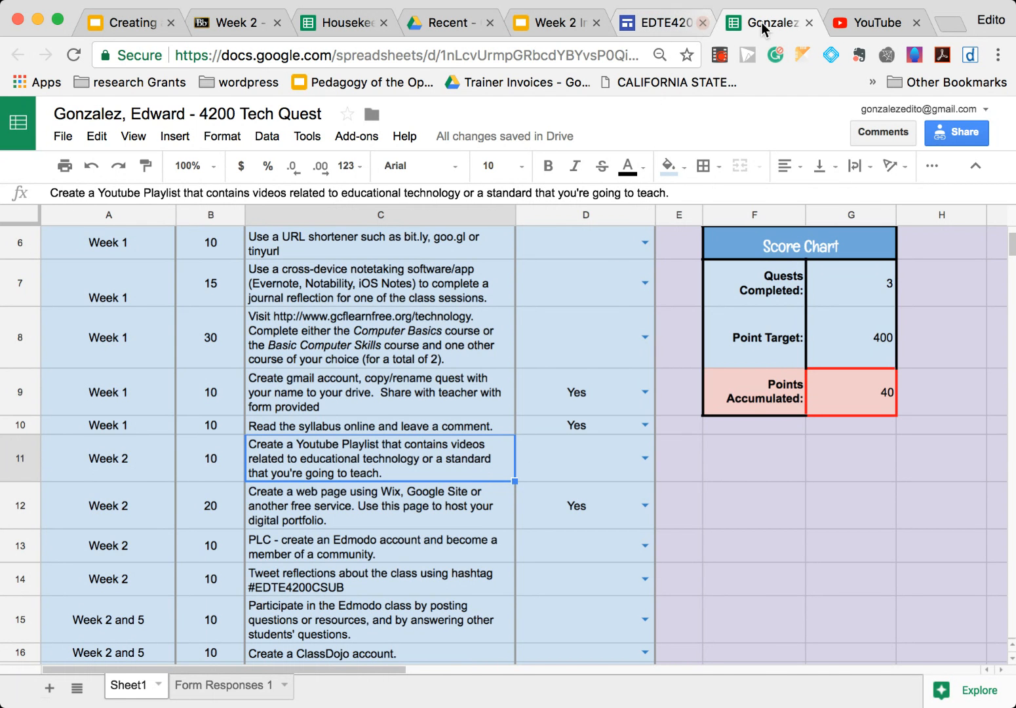
left_click(872, 23)
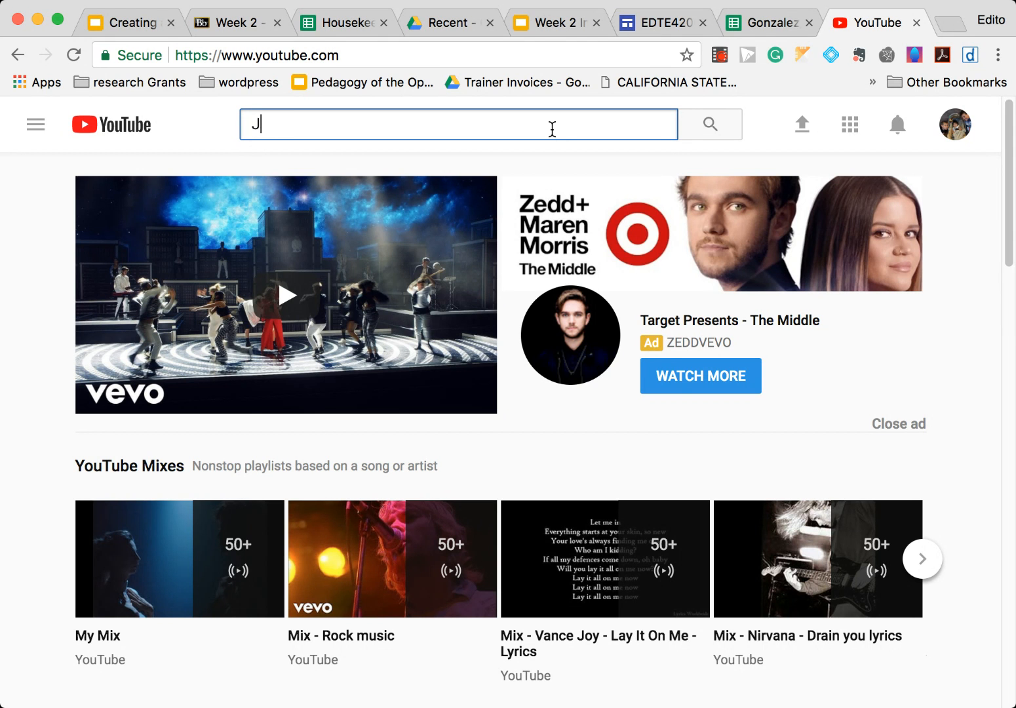
type("ust dance")
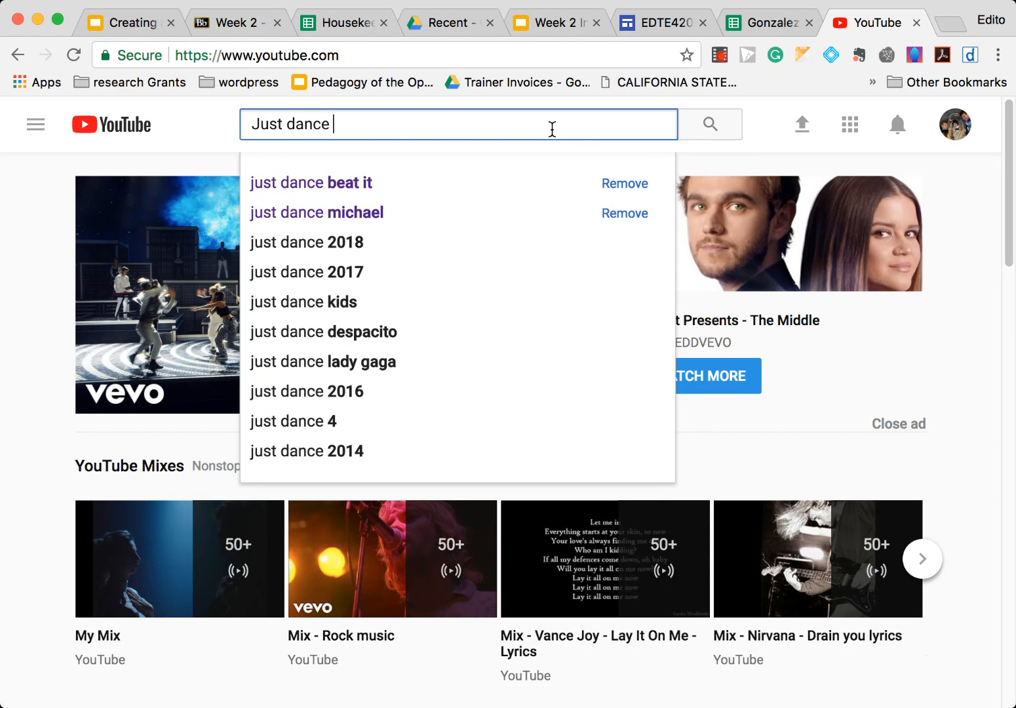
key("Down")
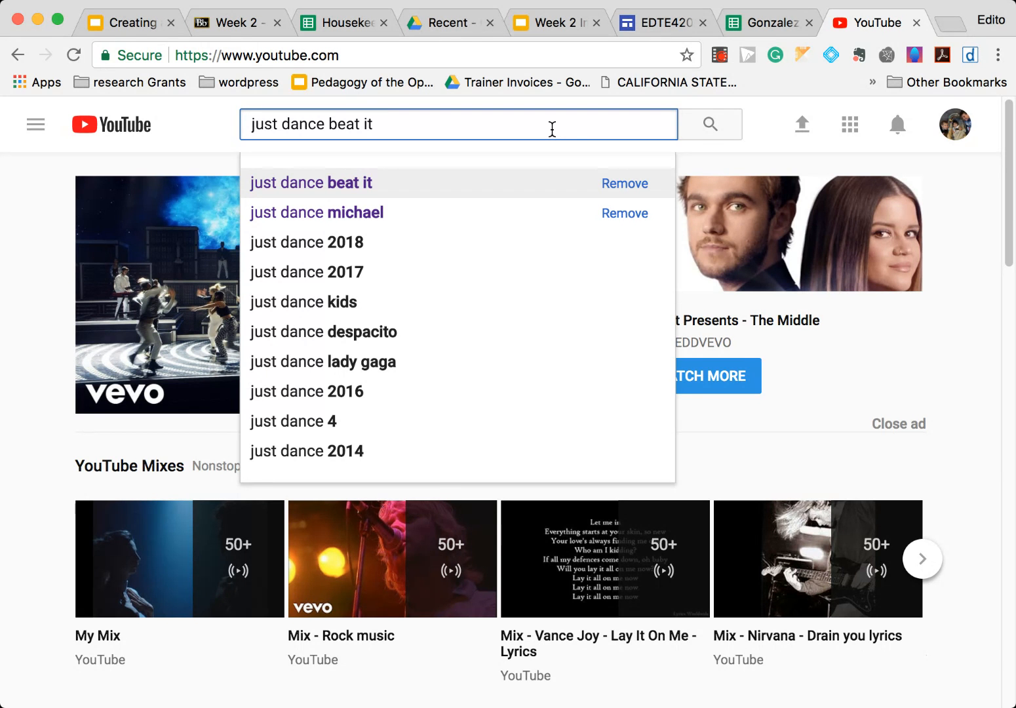
key("Return")
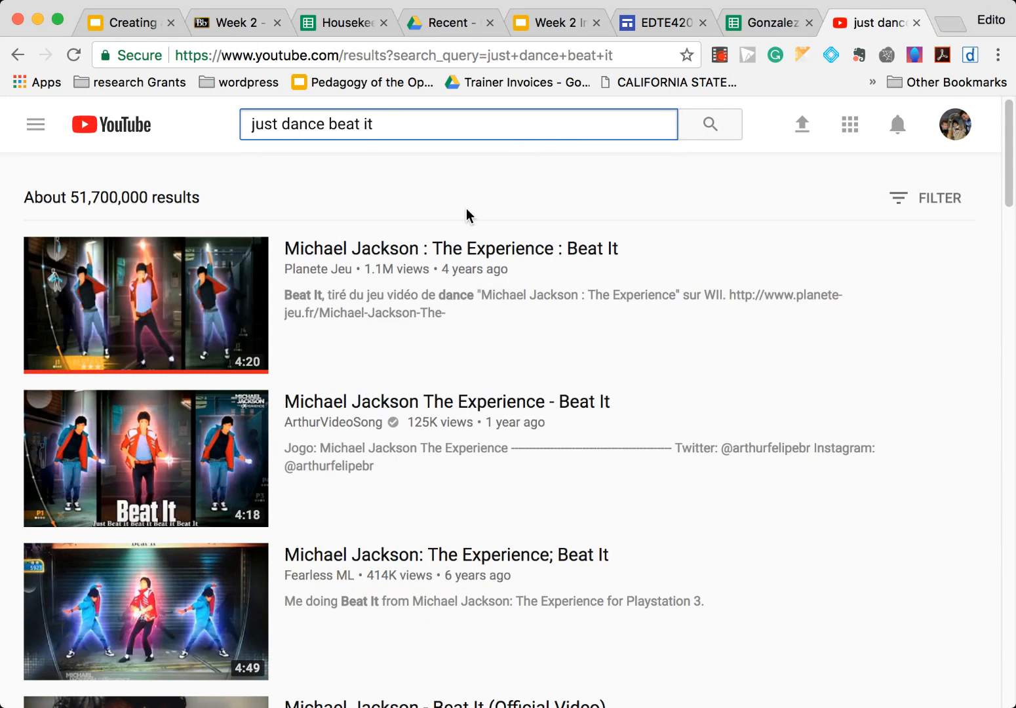
Step: Open the video Michael Jackson : The Experience : Beat It and mute its sound
left_click(433, 254)
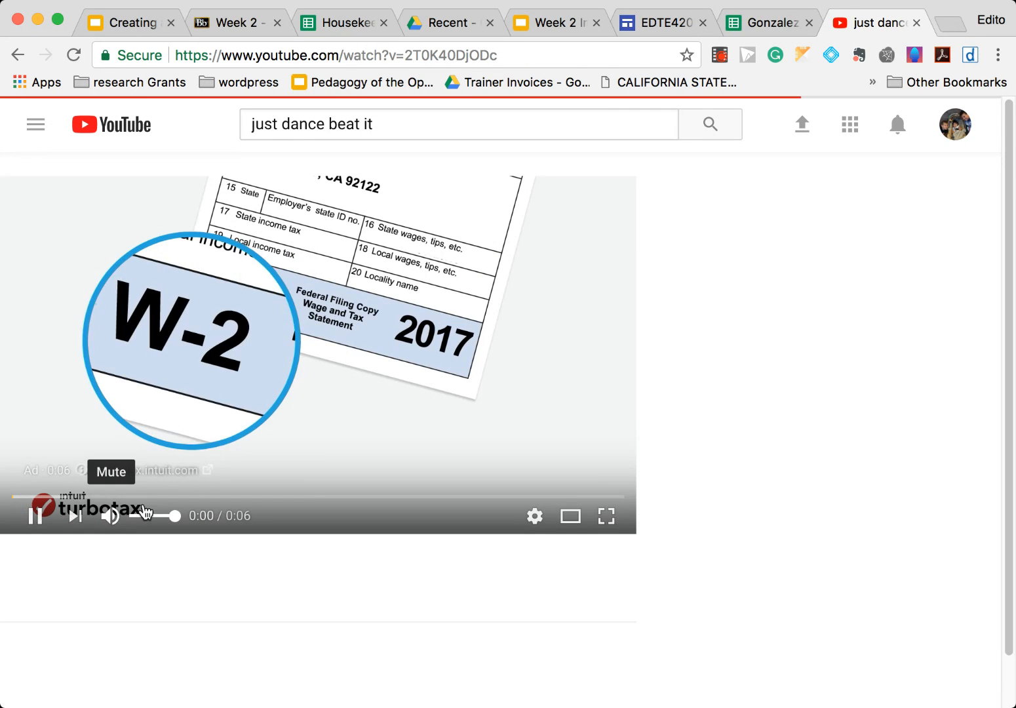
left_click(114, 516)
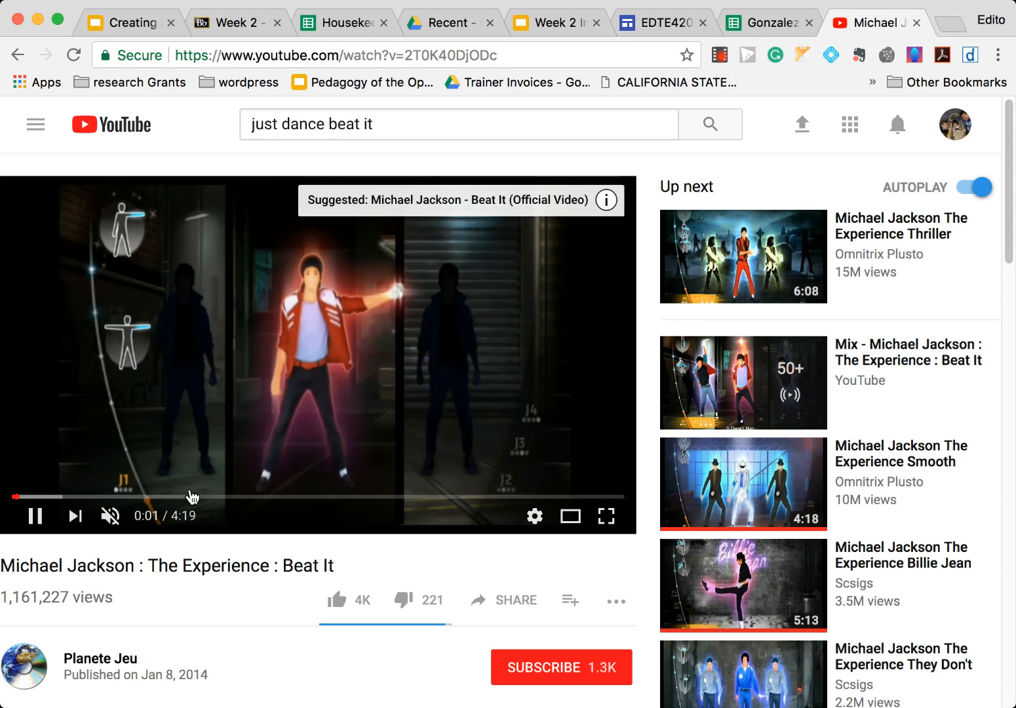
mouse_move(113, 521)
mouse_move(135, 518)
left_mouse_down()
mouse_move(143, 518)
mouse_move(135, 521)
left_mouse_up()
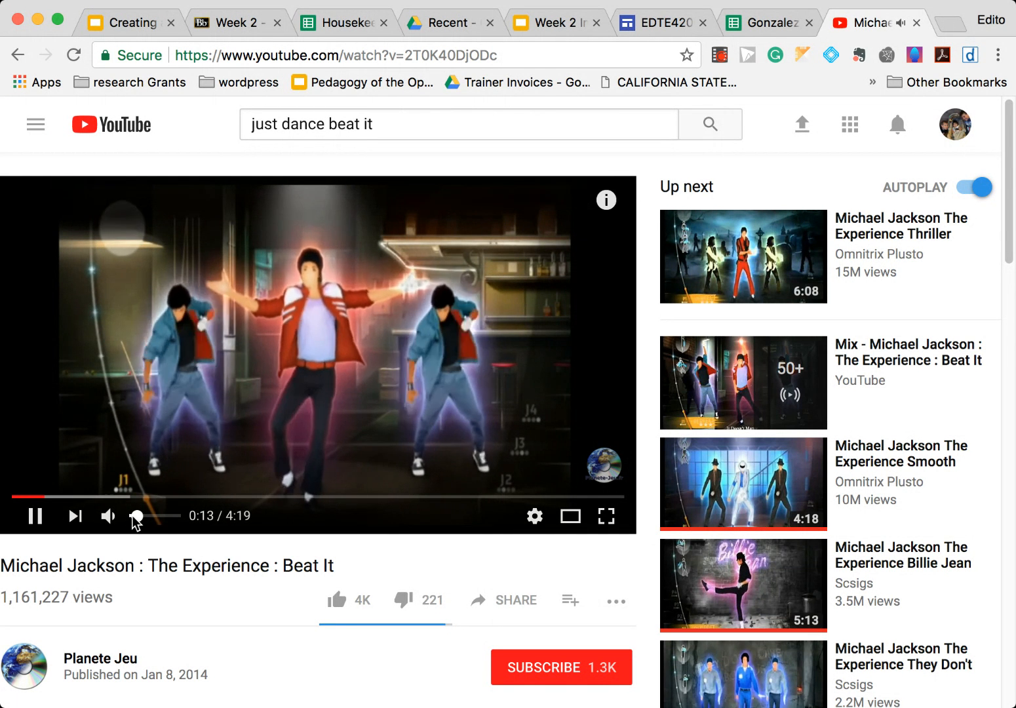
scroll(169, 588, "down", 2)
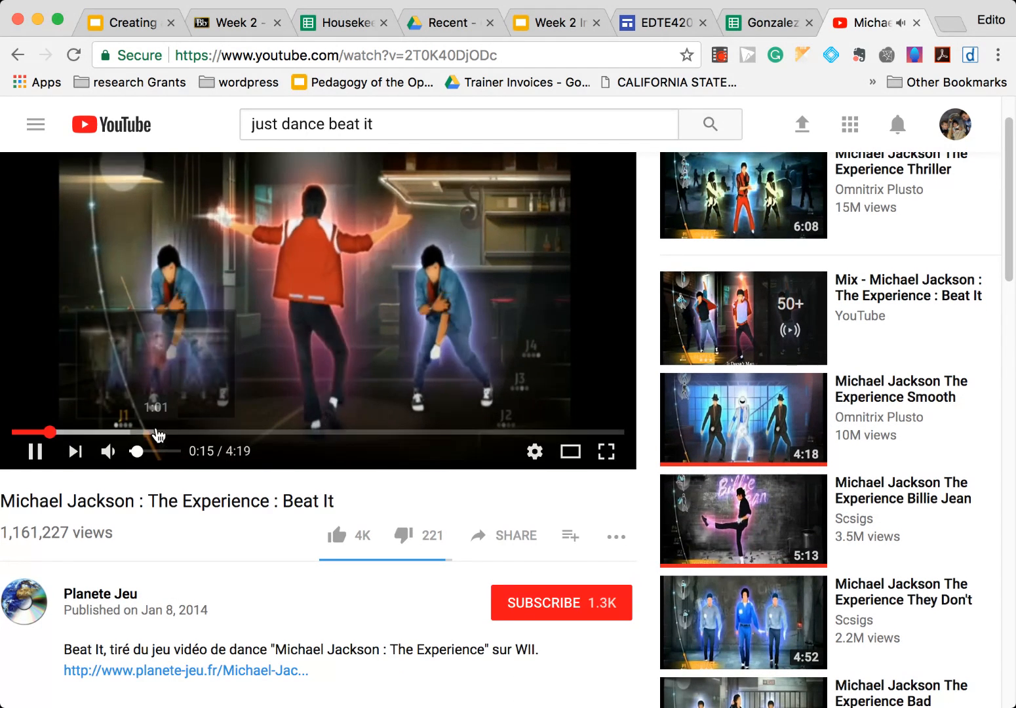
left_click_drag(136, 453, 133, 452)
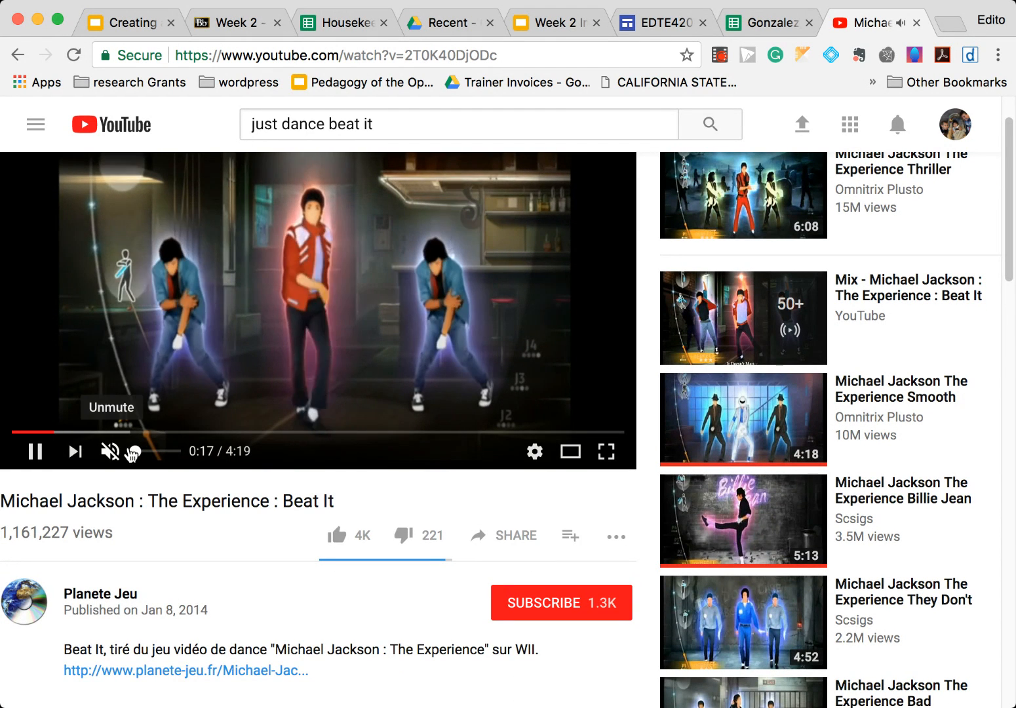
Step: Add the Beat It video to a new public playlist named Just Dance EDTE 4200
scroll(209, 536, "down", 3)
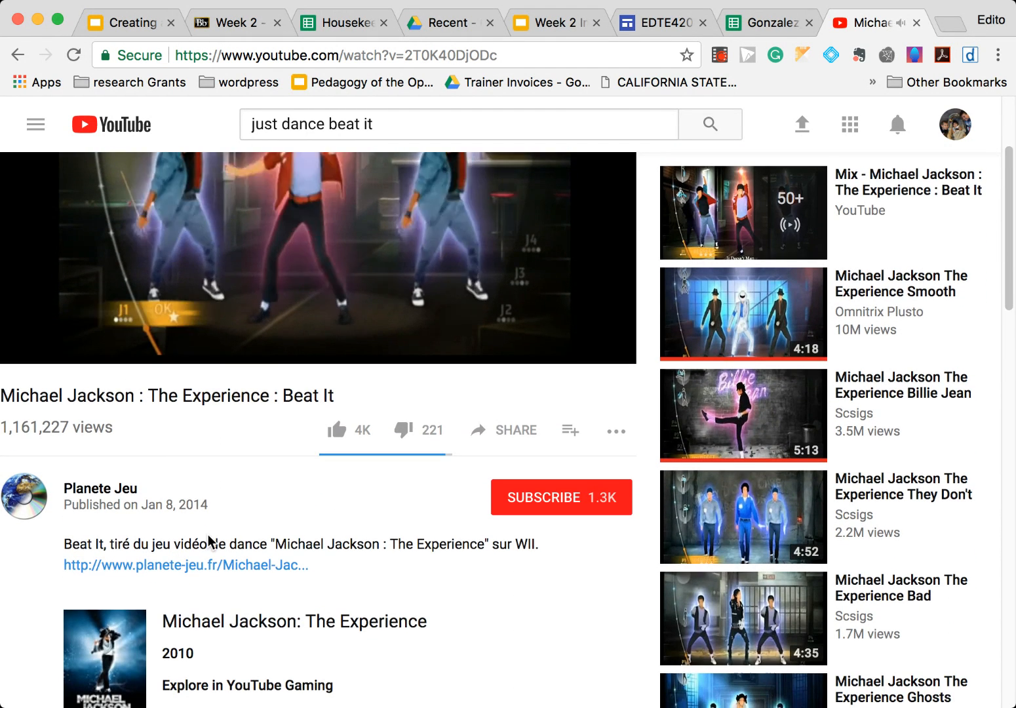
scroll(209, 541, "up", 2)
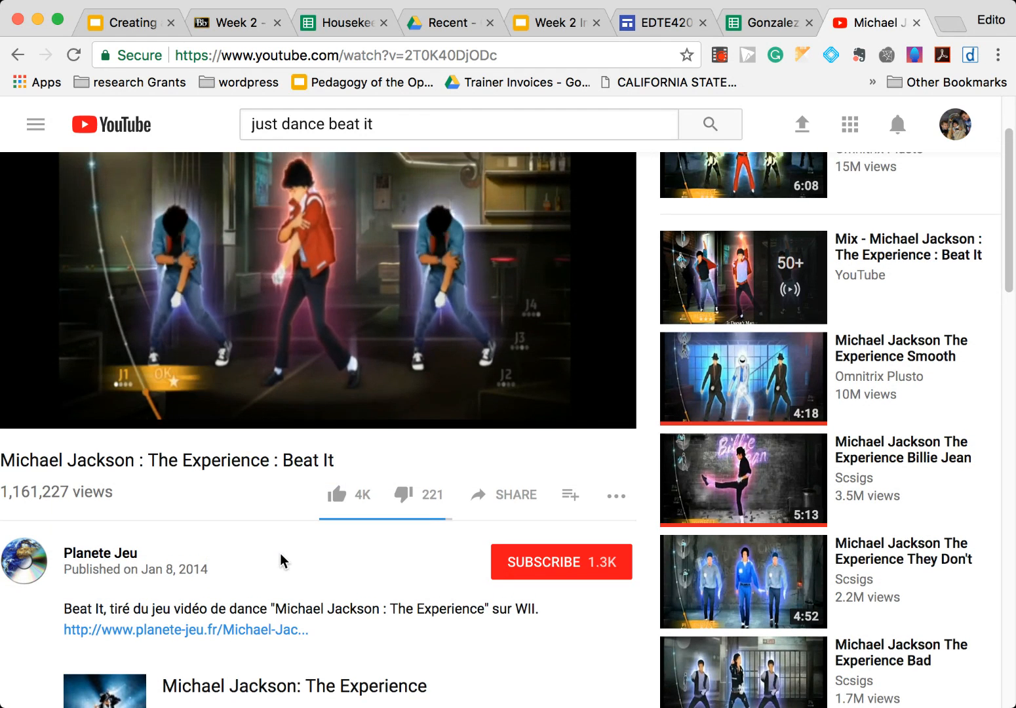
scroll(282, 561, "down", 1)
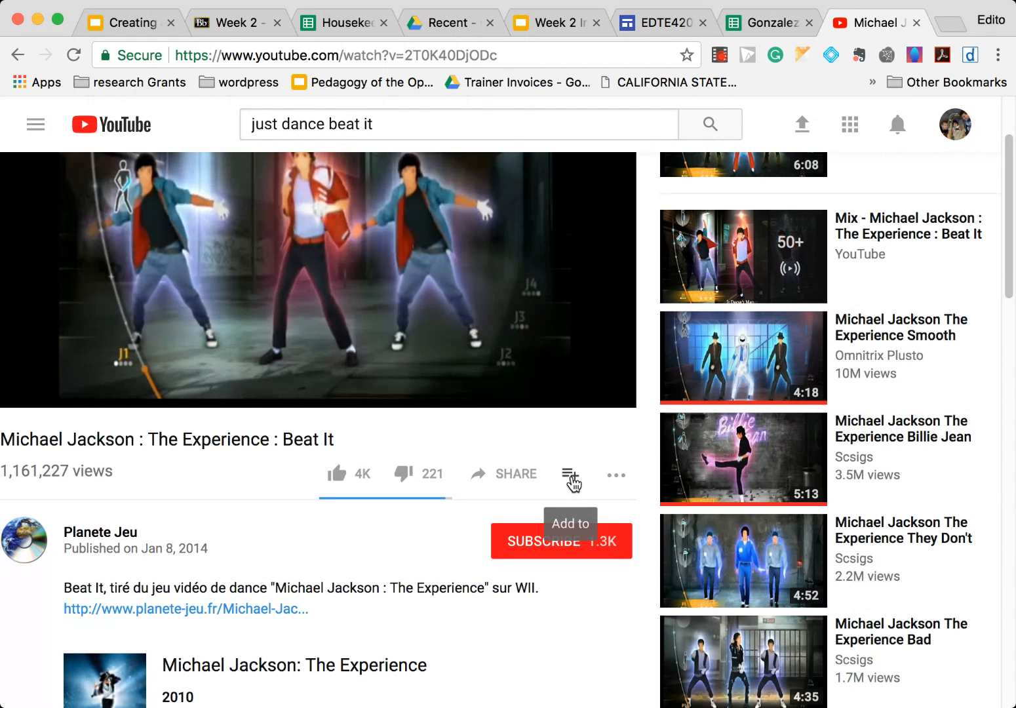
left_click(569, 477)
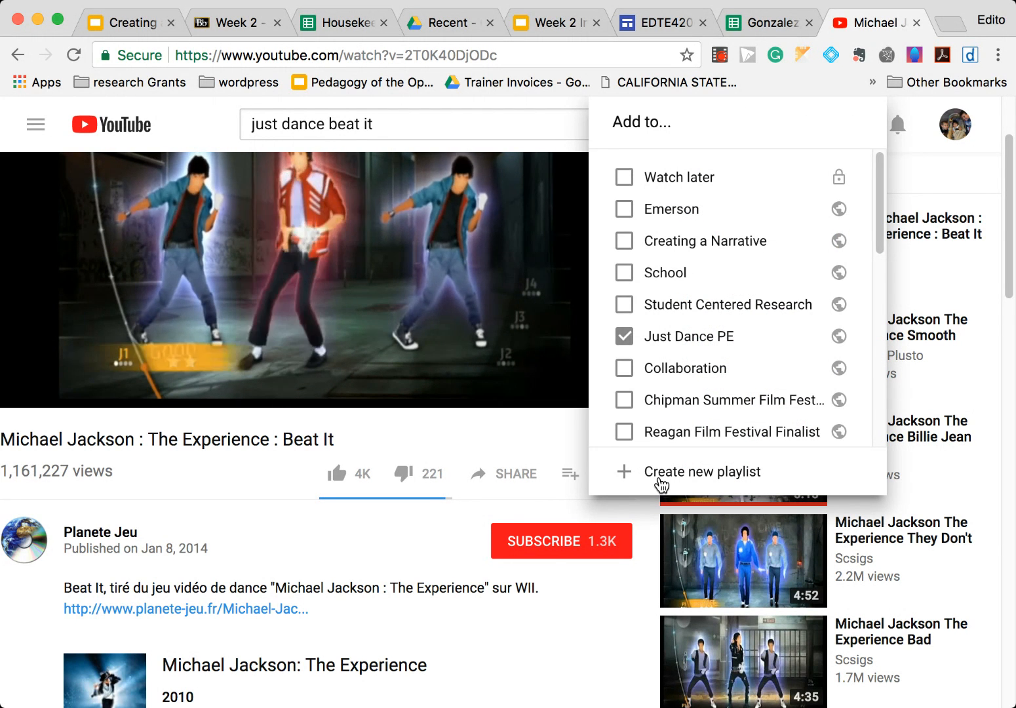
left_click(661, 484)
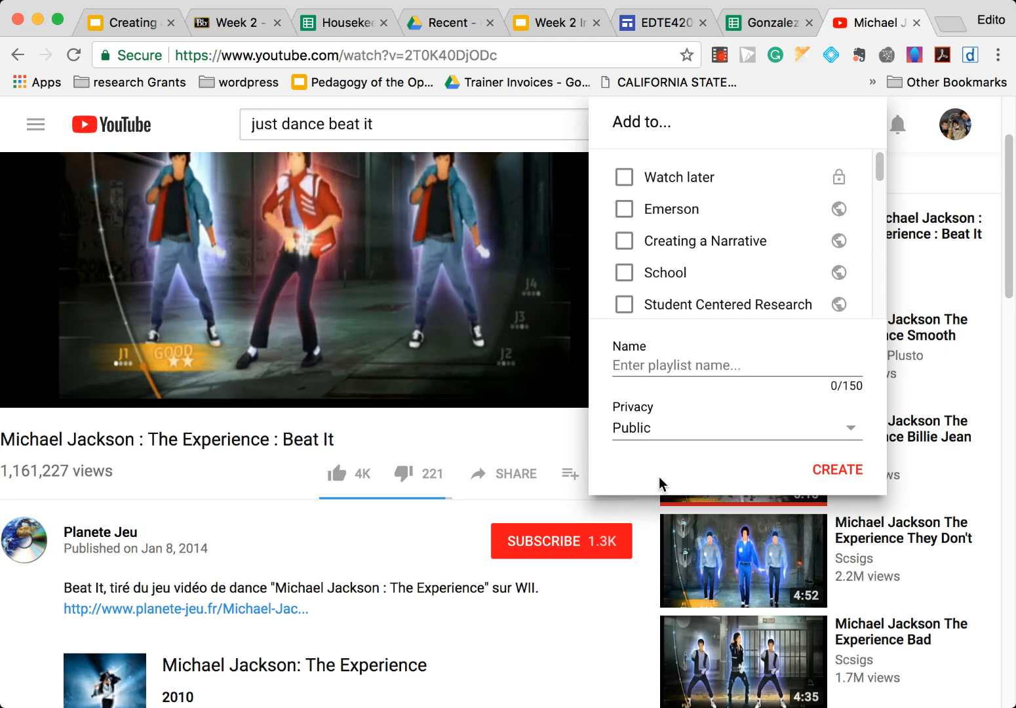
left_click(660, 365)
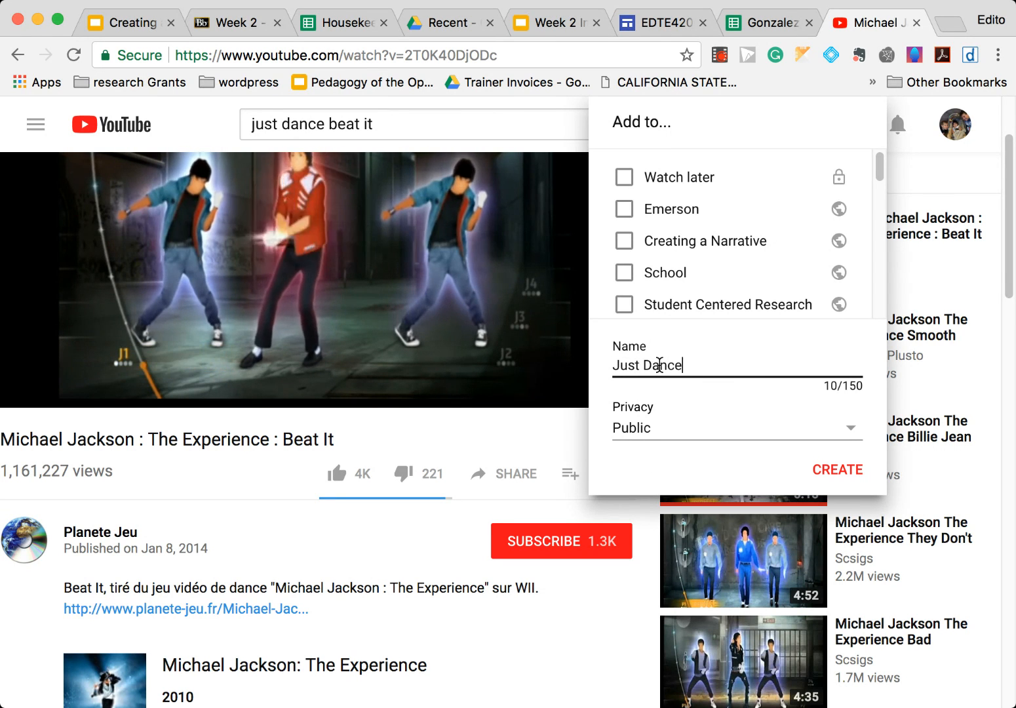
type("Just Dance EDTE 4200")
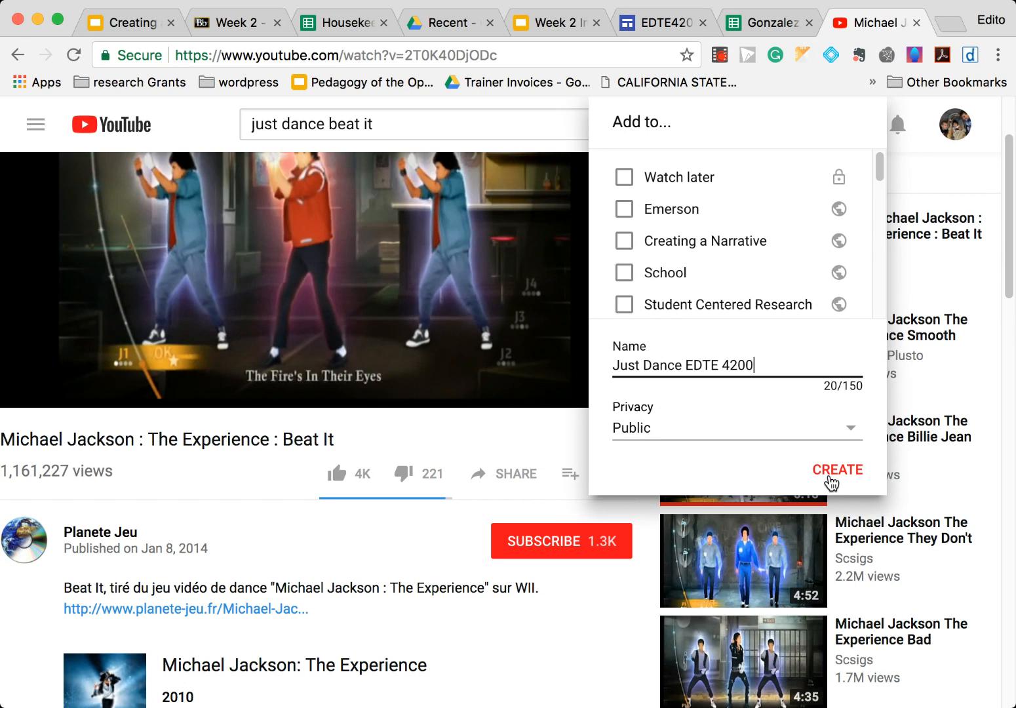
left_click(833, 473)
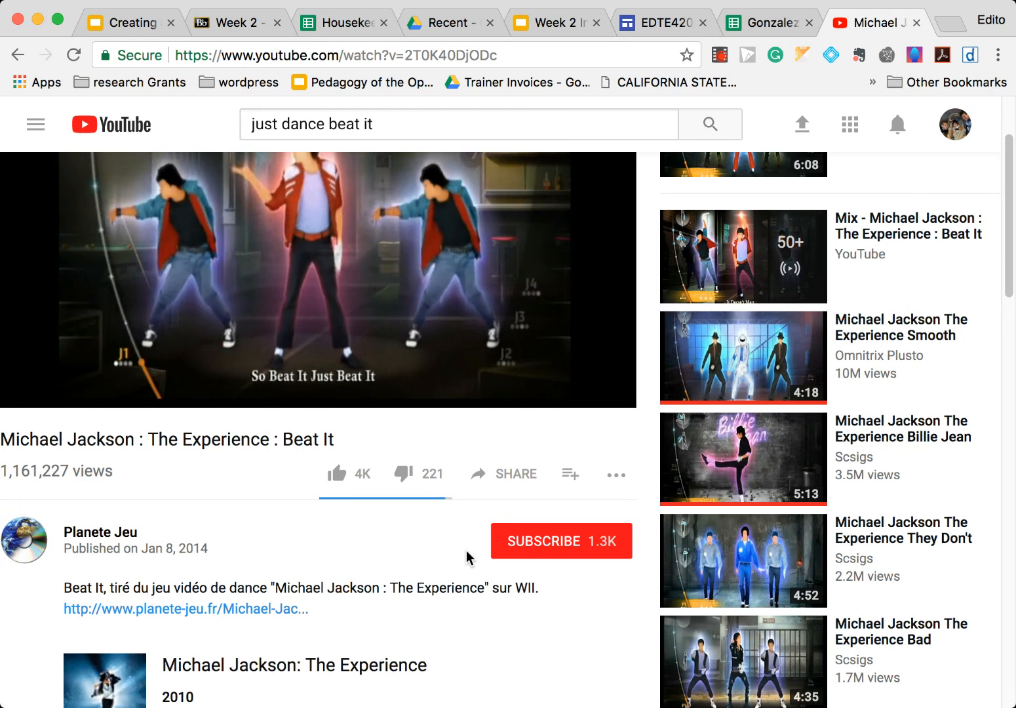
Step: Open the suggested Michael Jackson The Experience Smooth Criminal video and add it to the Just Dance EDTE 4200 playlist
scroll(748, 367, "up", 2)
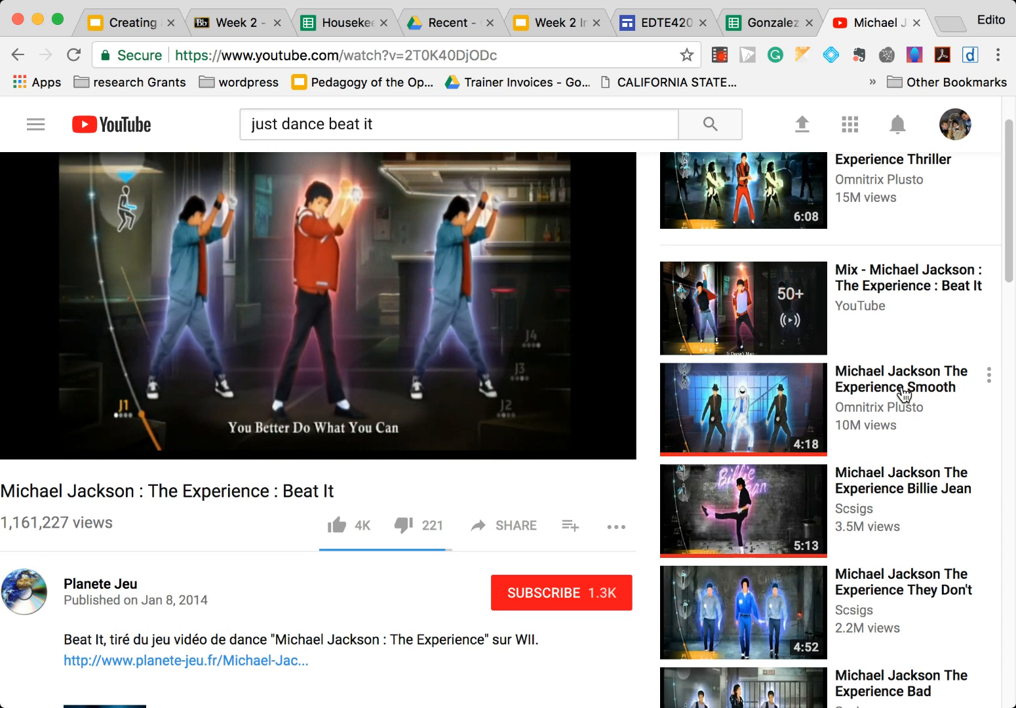
left_click(904, 392)
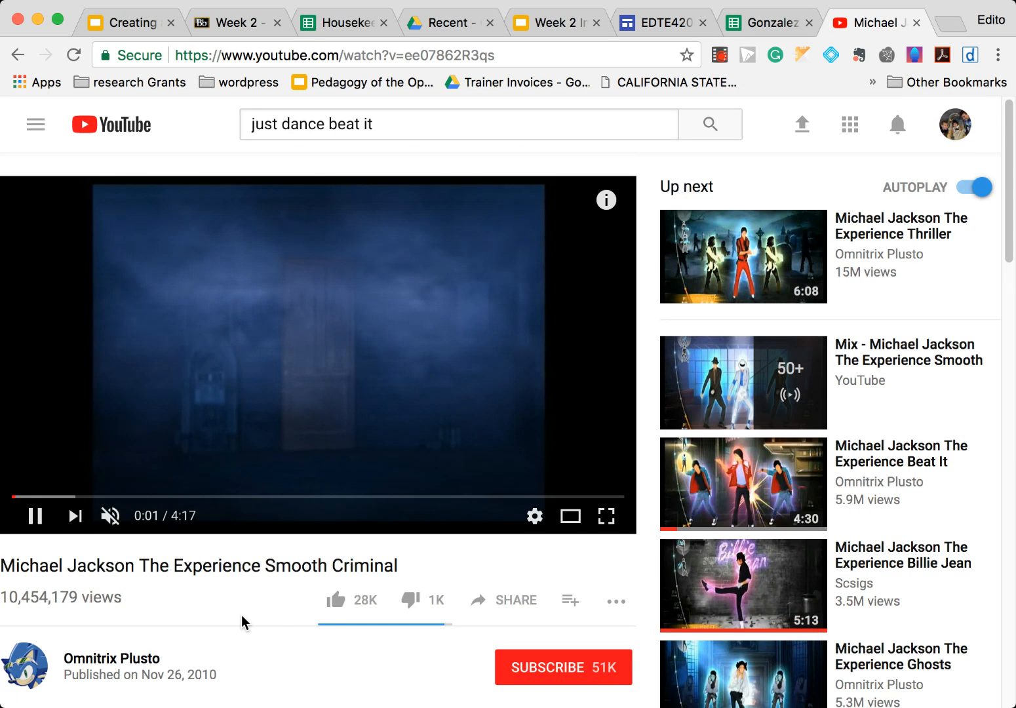
scroll(241, 615, "down", 3)
left_click(568, 518)
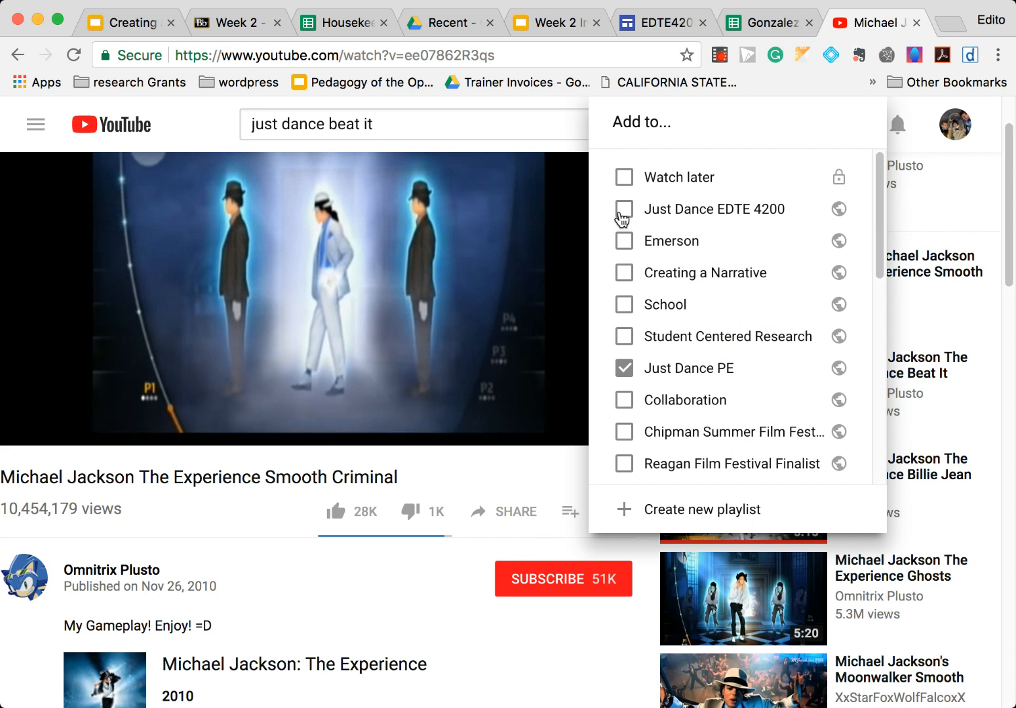
left_click(623, 211)
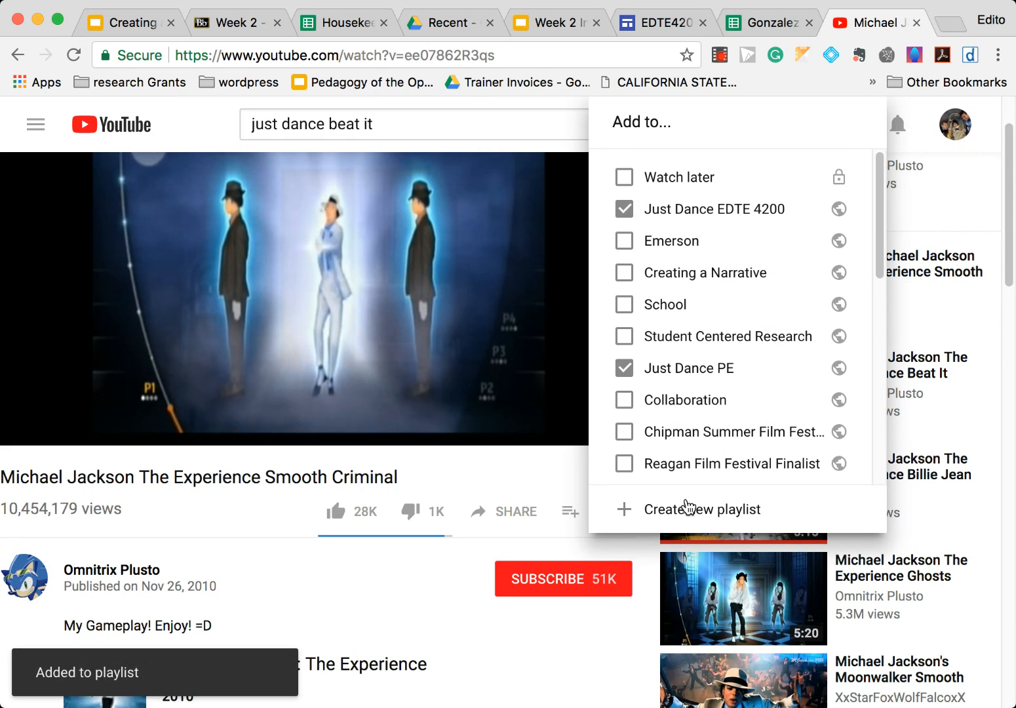
left_click(414, 620)
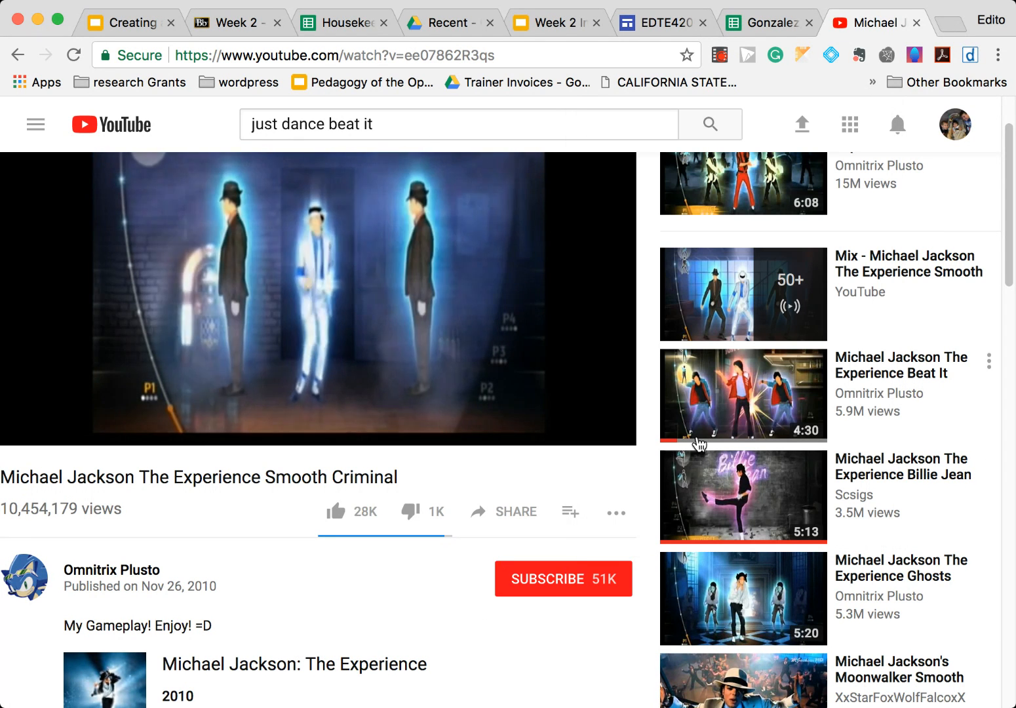
Step: Replace the search text with final countown just dance and run the search
scroll(695, 440, "up", 1)
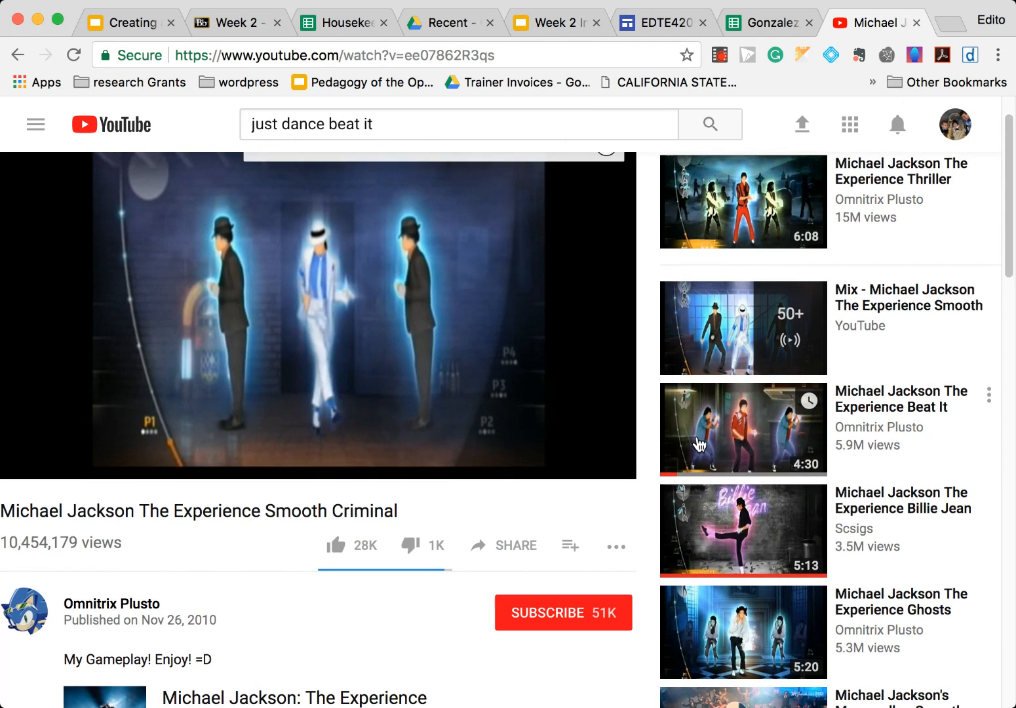
double_click(444, 126)
triple_click(444, 126)
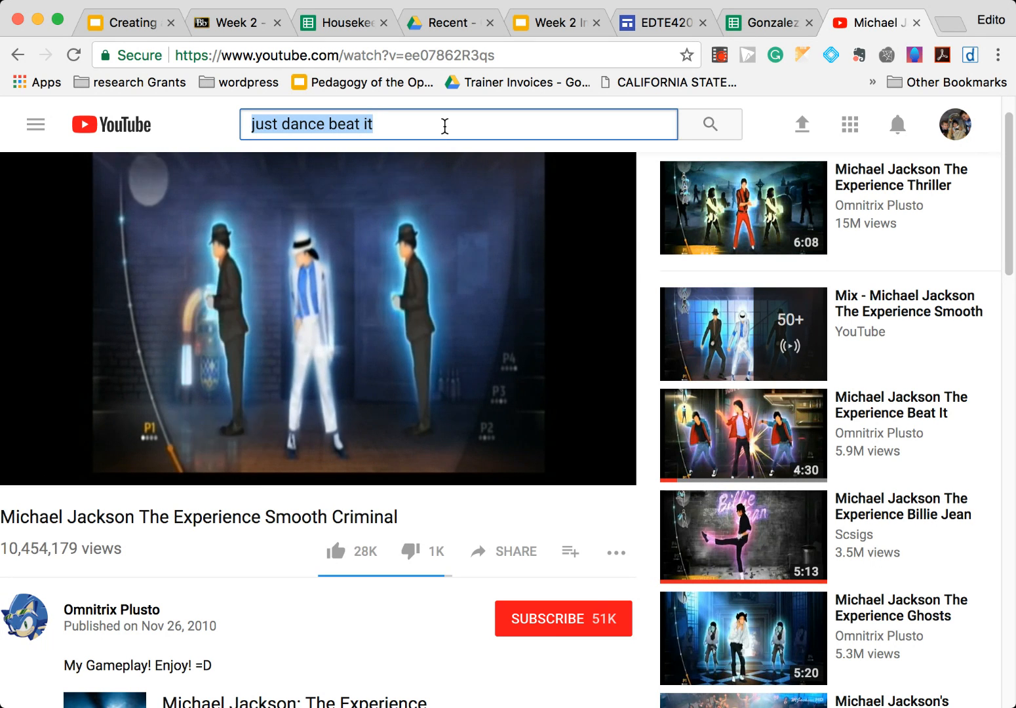
type("final count")
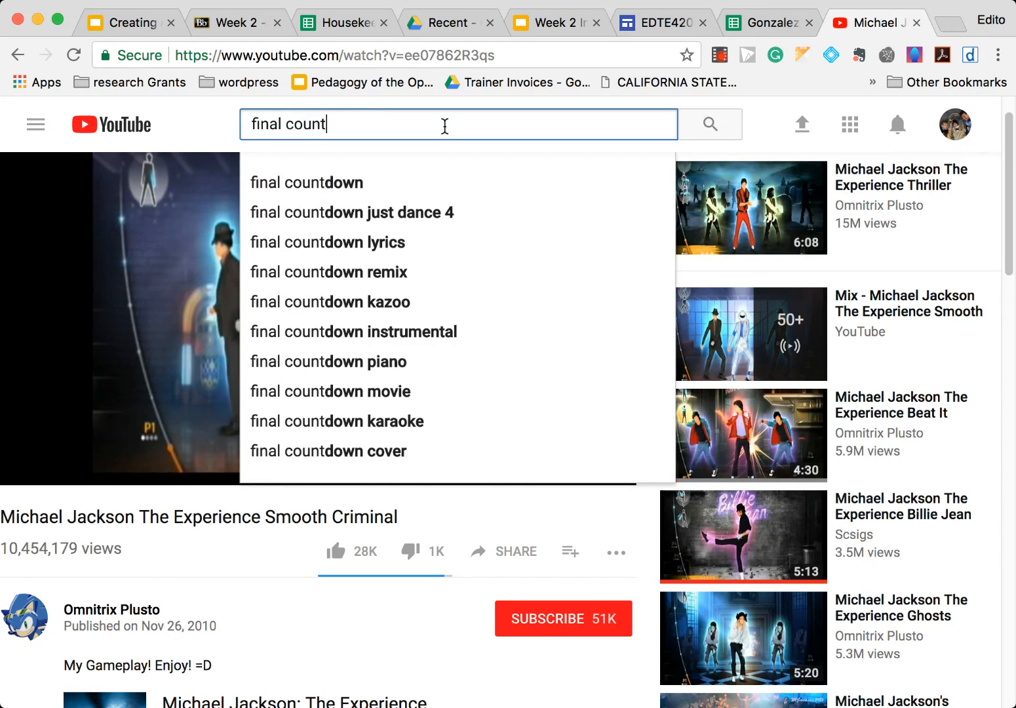
type("own j")
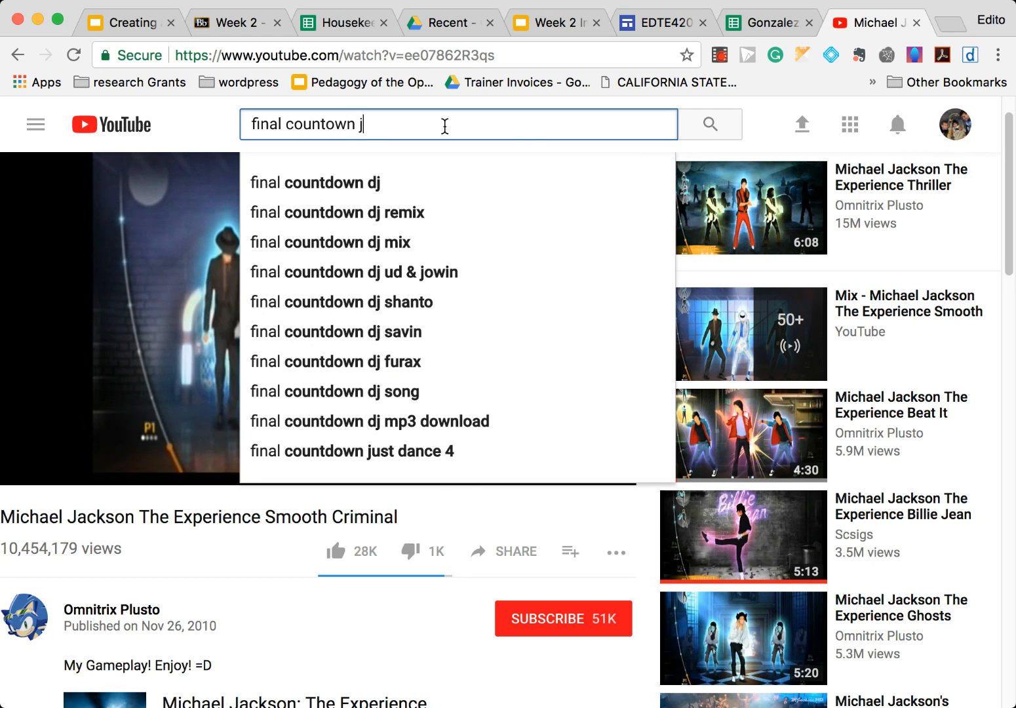
type("ust dance")
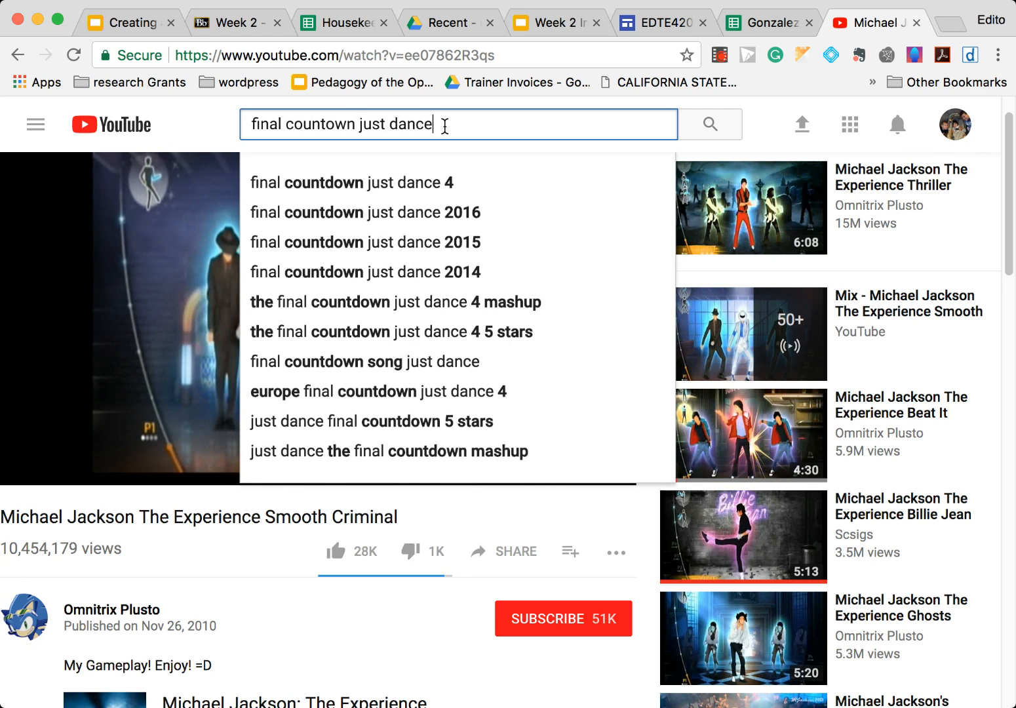
key("Return")
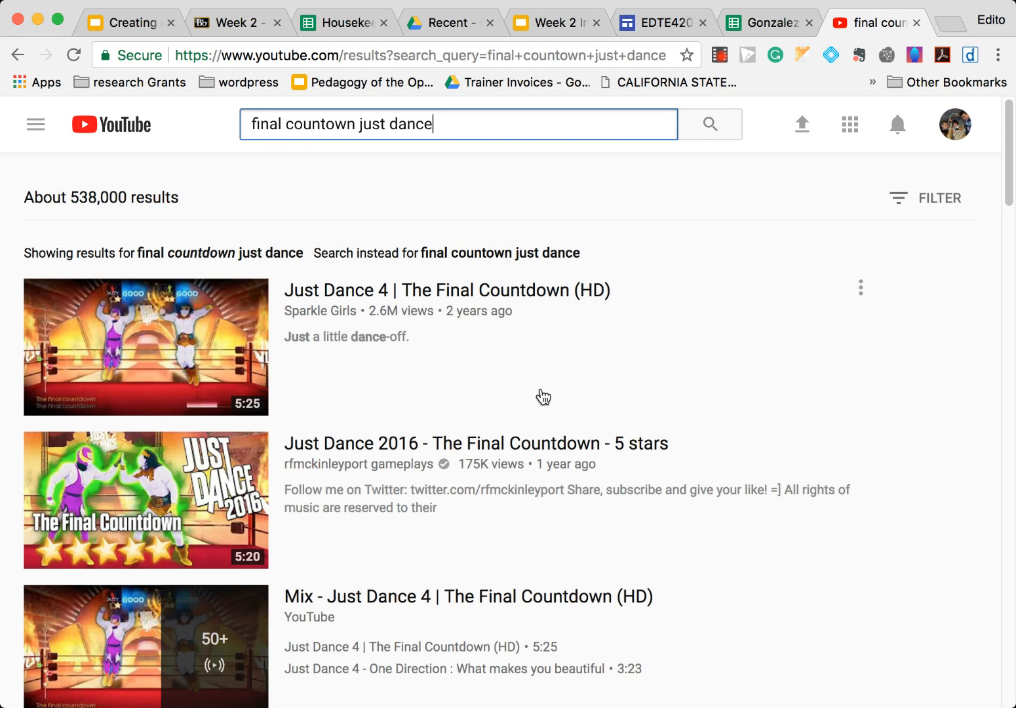
Step: Open the video Just Dance 4 | The Final Countdown (HD) and skip ahead past its intro
scroll(540, 369, "down", 1)
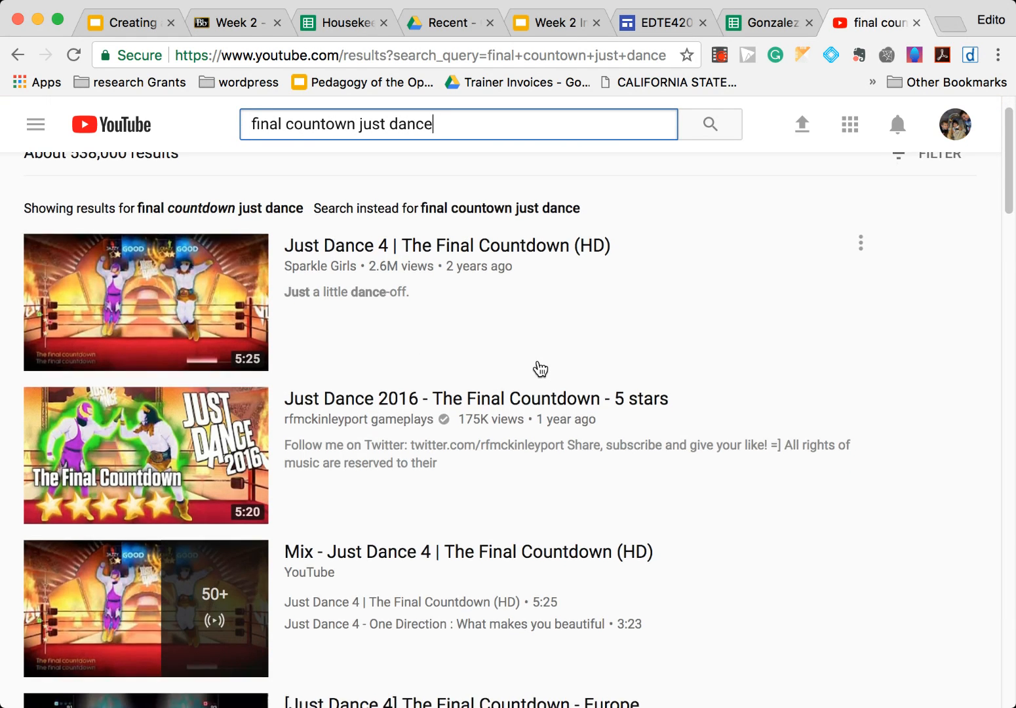
left_click(503, 247)
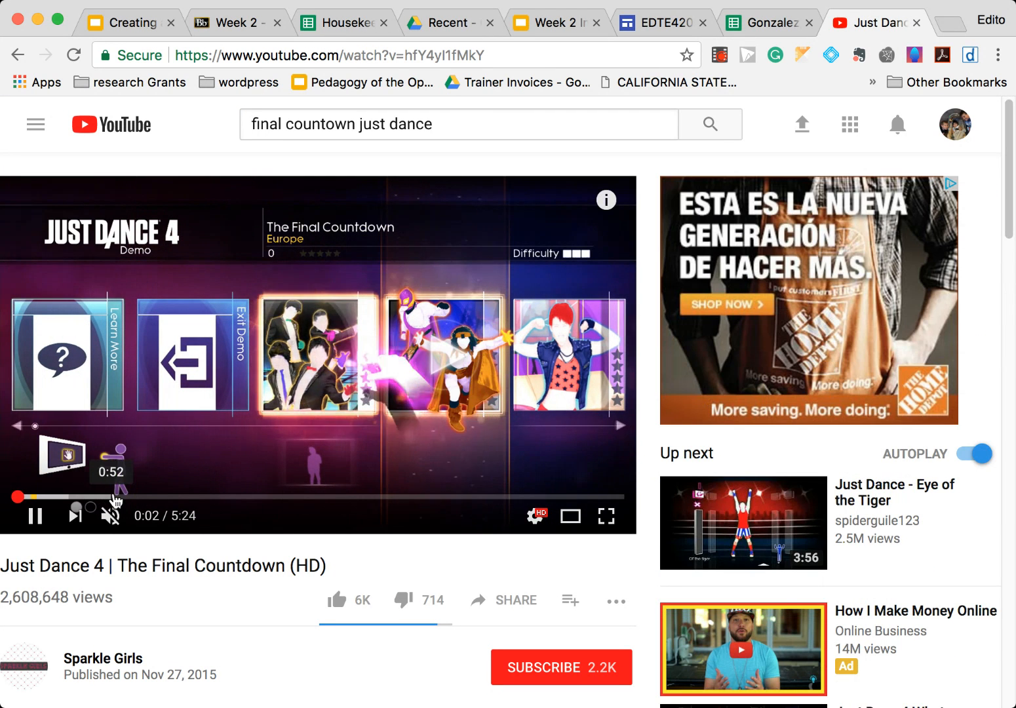
left_click(116, 500)
left_click(159, 500)
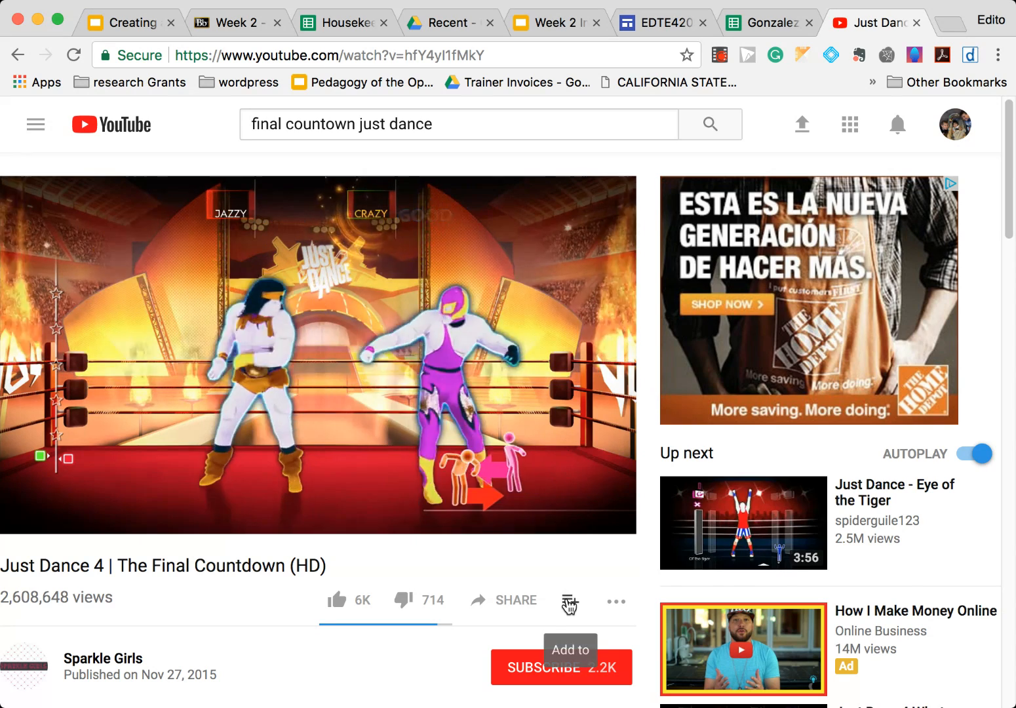
Step: Add The Final Countdown video to the existing Just Dance PE playlist and close the playlist list
left_click(569, 602)
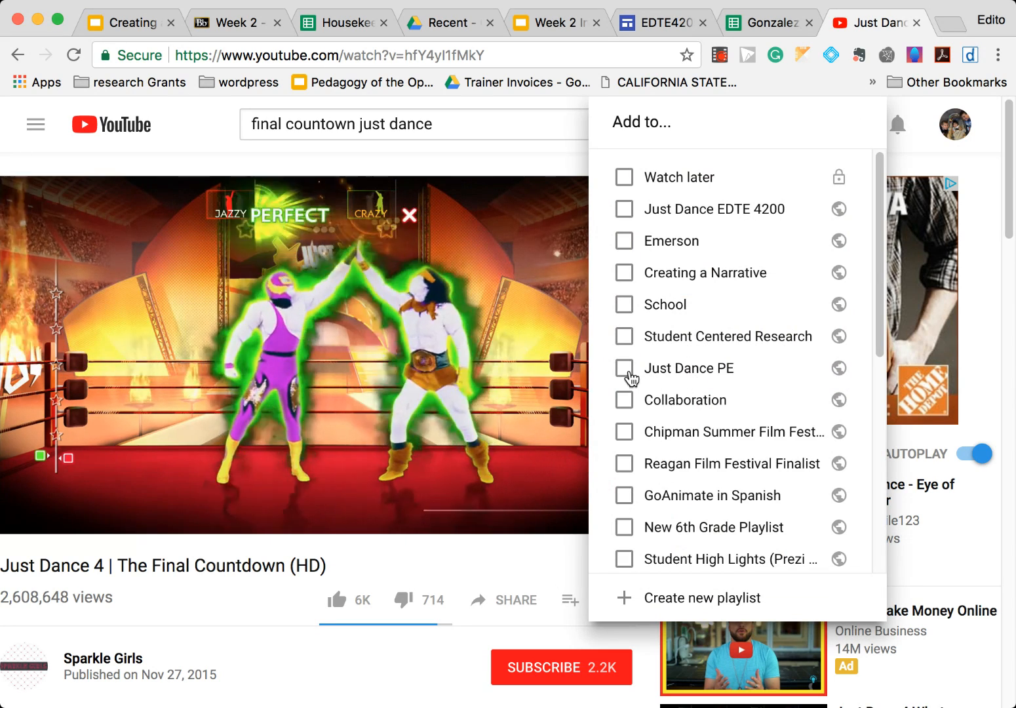
left_click(627, 372)
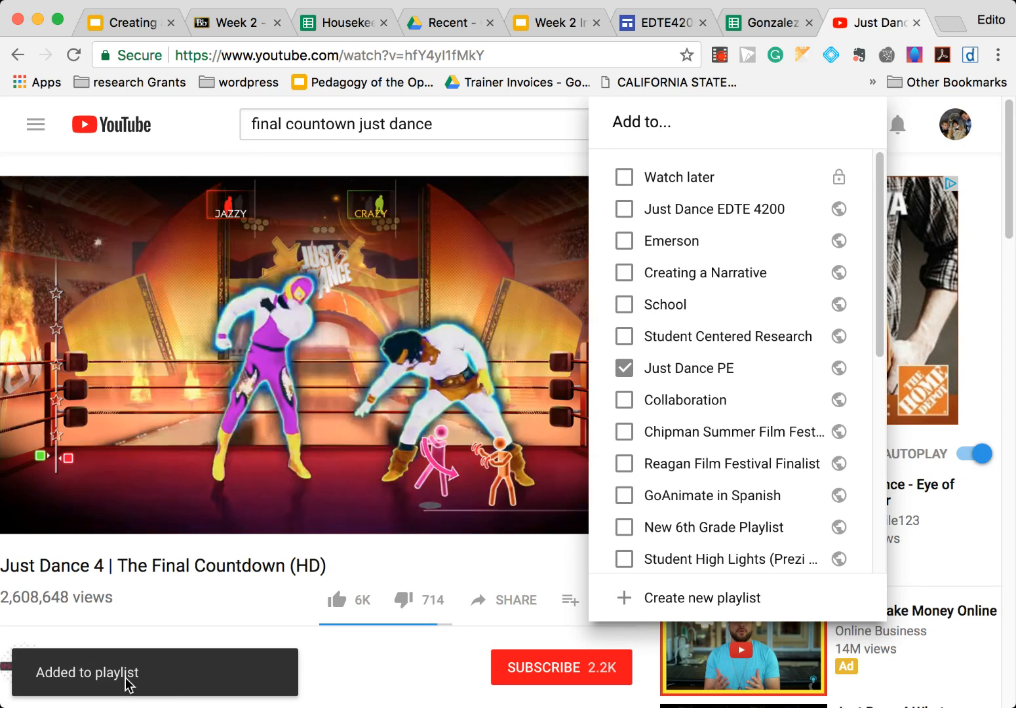
left_click(308, 653)
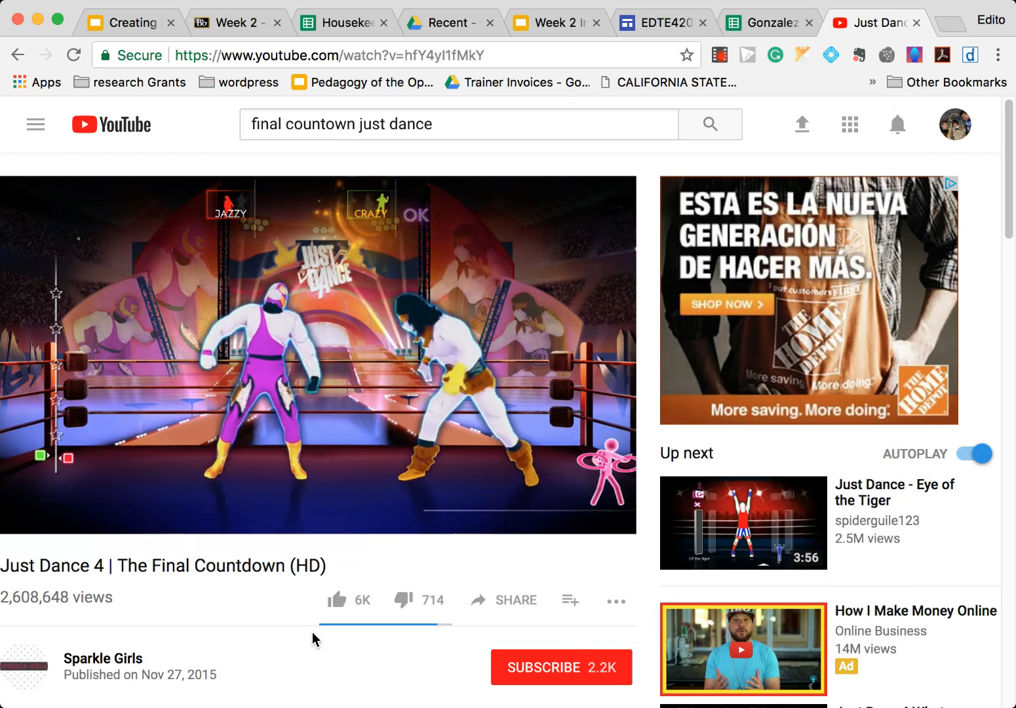
Step: Open the suggested Just Dance - Eye of the Tiger video and add it to the Just Dance EDTE 4200 playlist
scroll(313, 639, "down", 1)
scroll(313, 639, "down", 1)
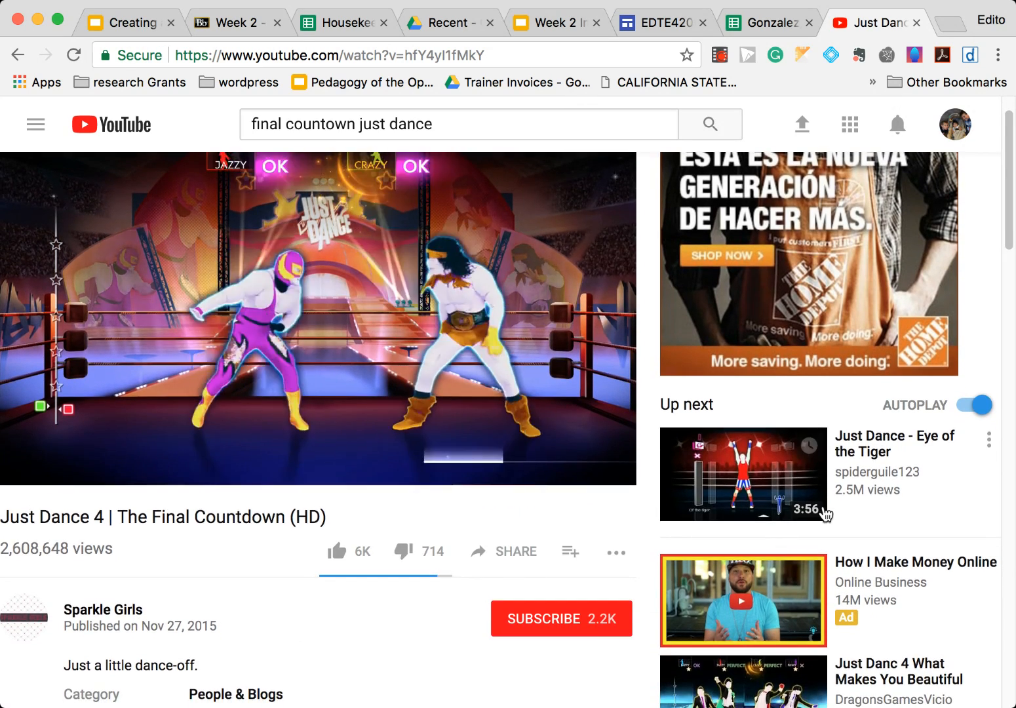
left_click(804, 483)
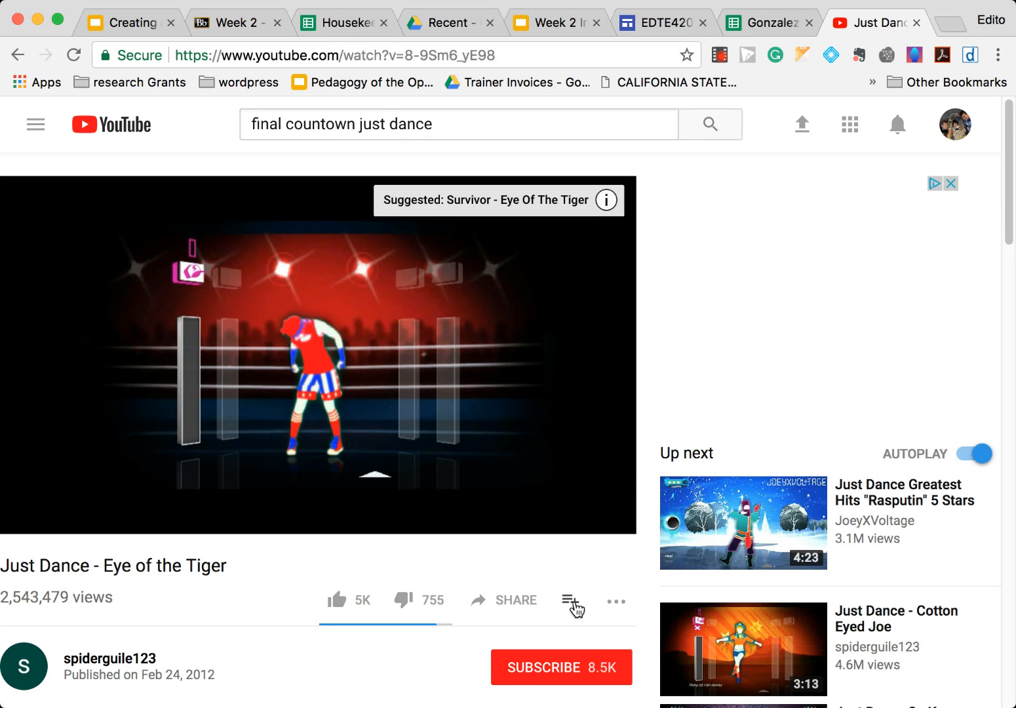
left_click(571, 601)
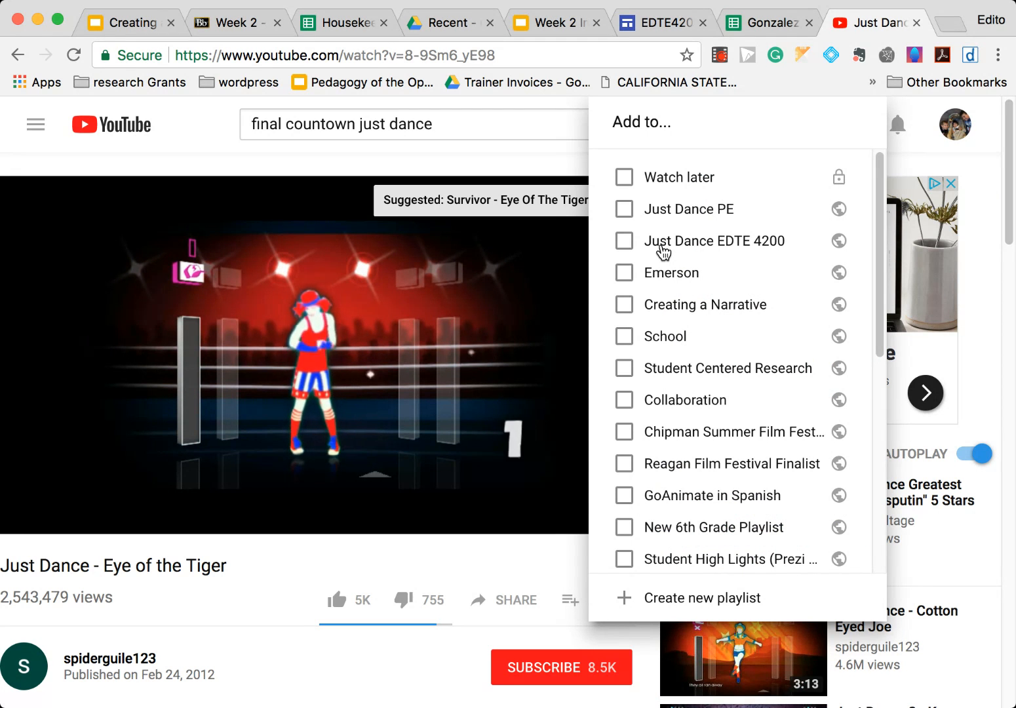
left_click(662, 248)
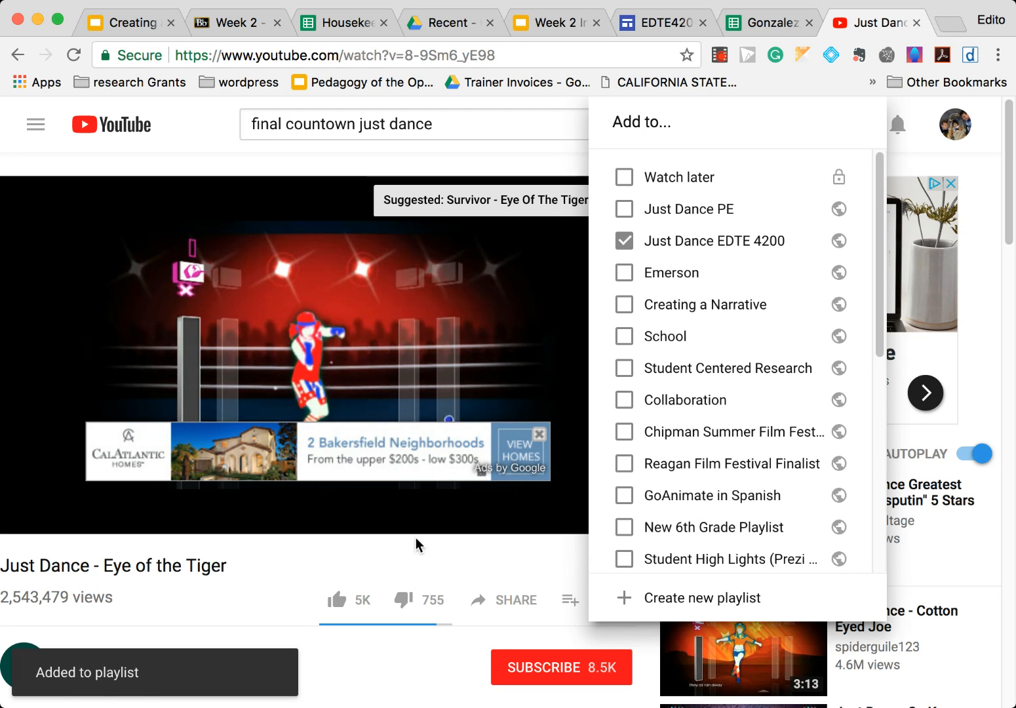
left_click(440, 554)
left_click(539, 435)
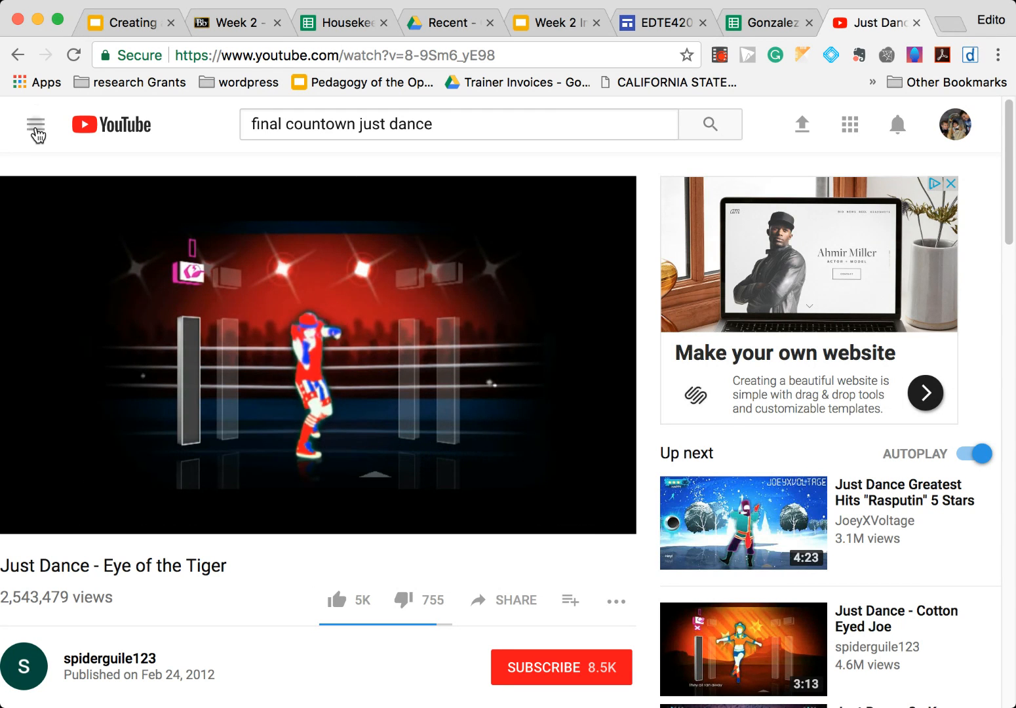
Step: Expand the full list of library playlists and open the Just Dance PE playlist
left_click(36, 133)
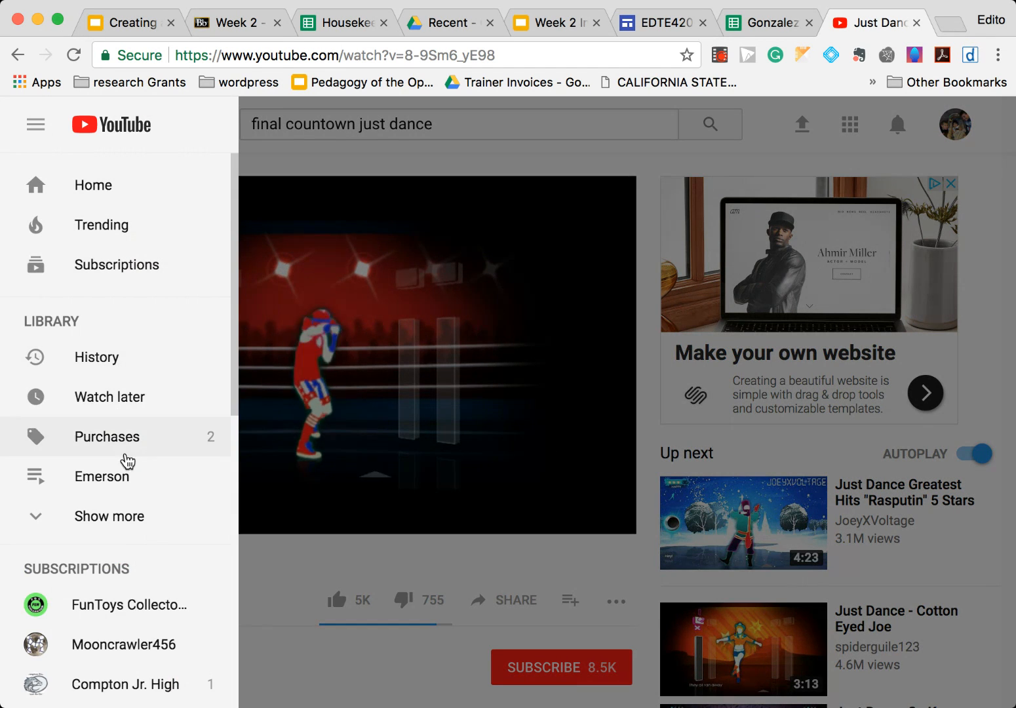
left_click(41, 528)
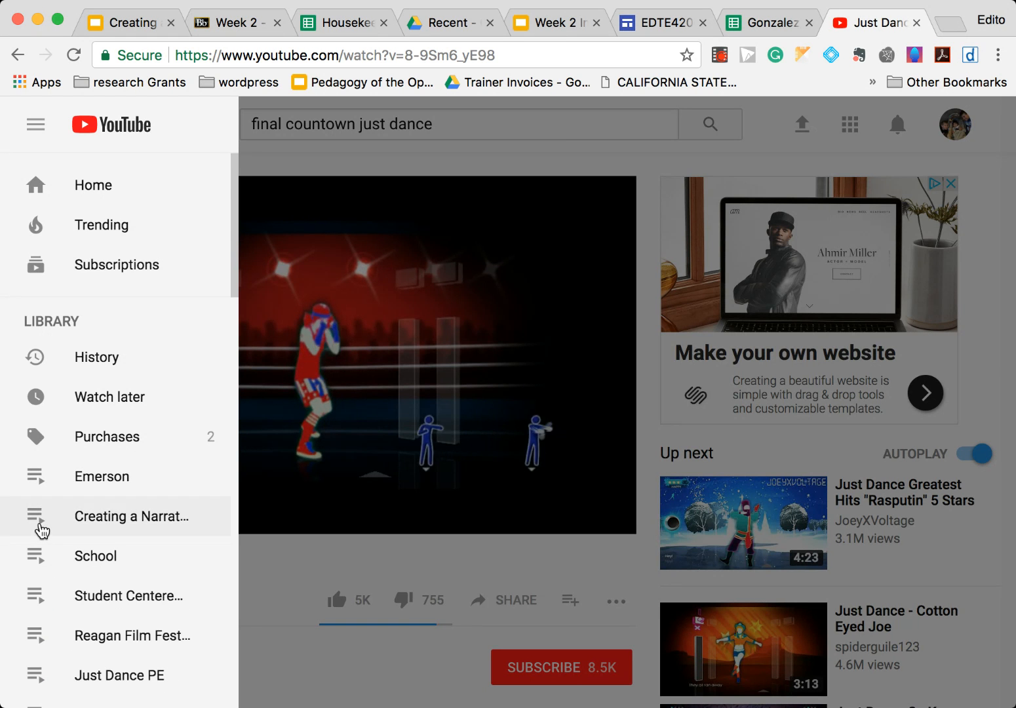
scroll(41, 528, "down", 3)
scroll(118, 541, "down", 8)
scroll(118, 542, "down", 4)
scroll(118, 542, "up", 7)
scroll(118, 539, "up", 4)
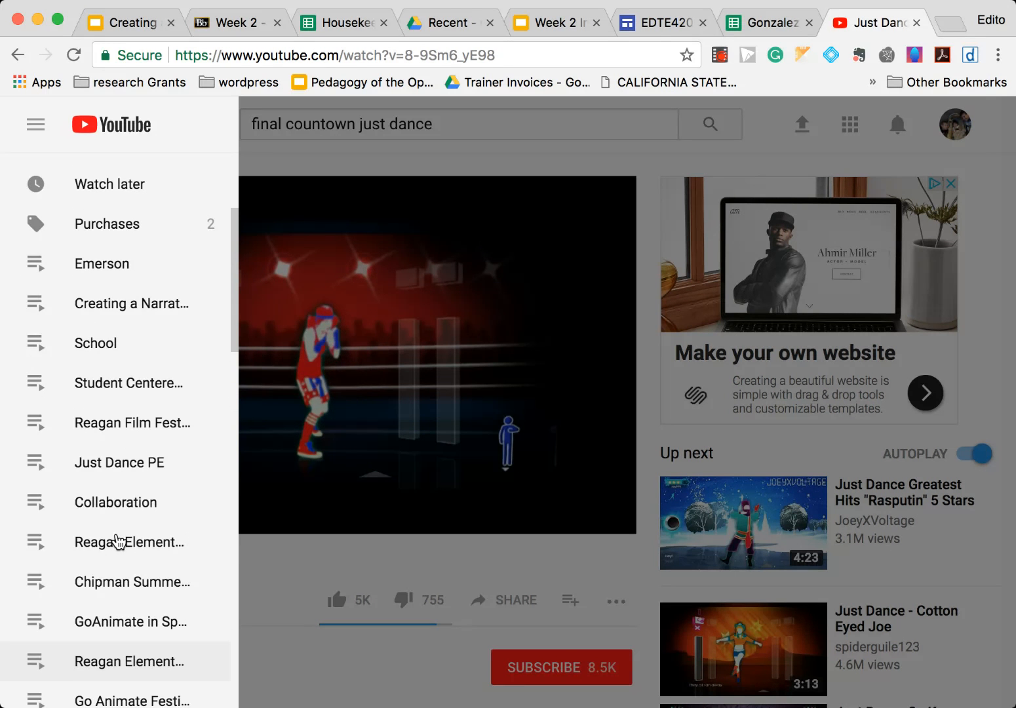
scroll(129, 315, "up", 2)
scroll(133, 313, "down", 1)
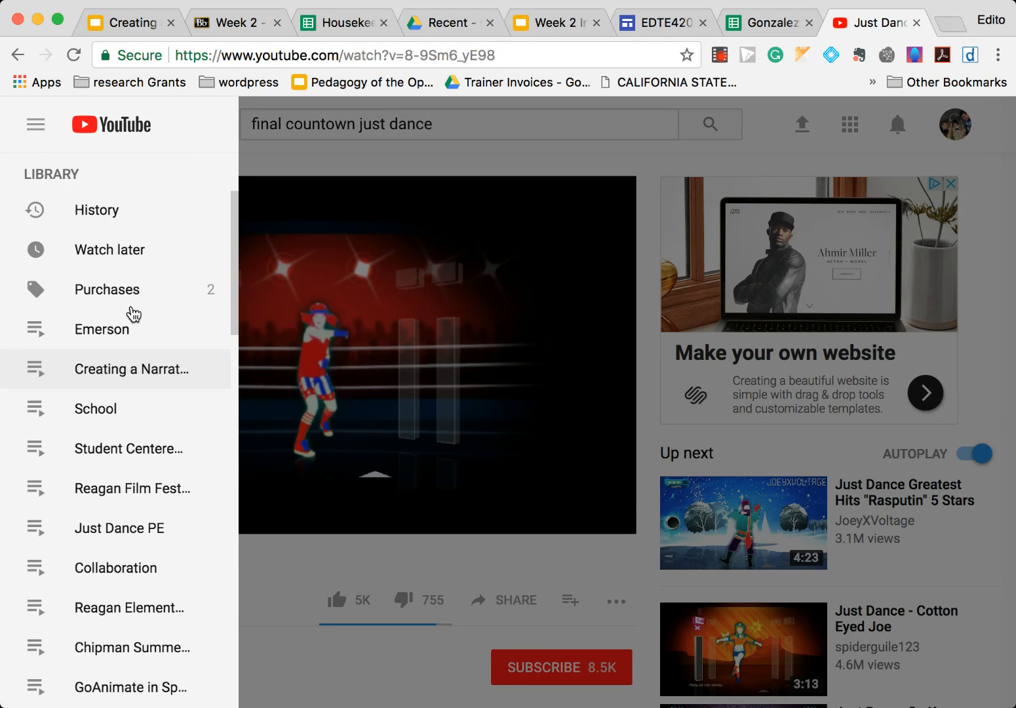
scroll(132, 316, "down", 1)
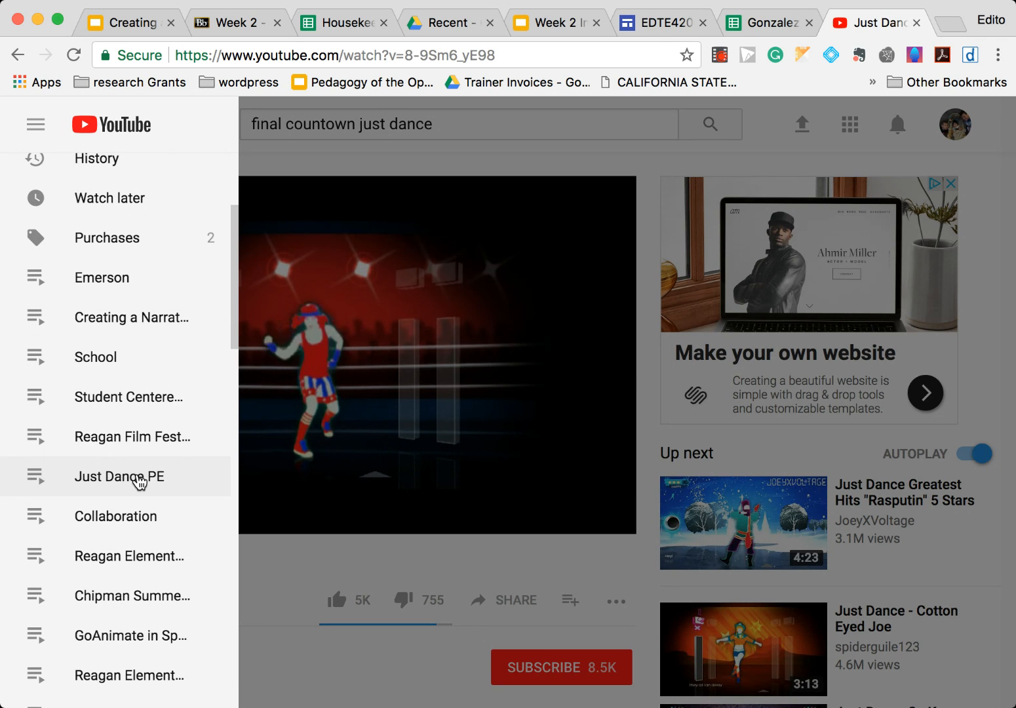
left_click(139, 482)
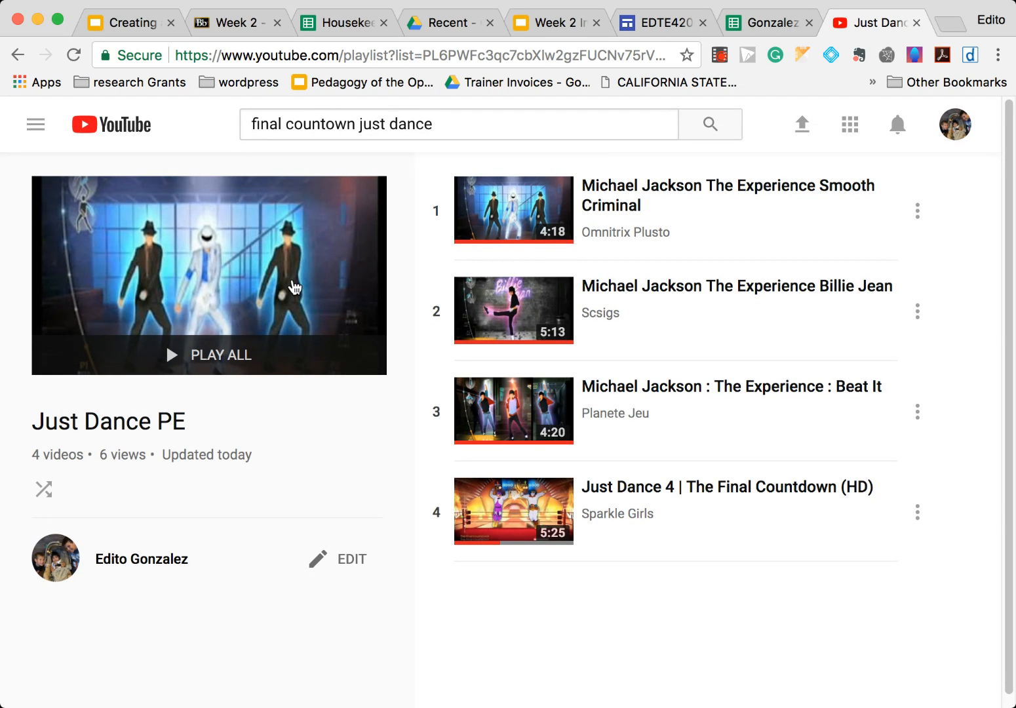
Step: Play the whole Just Dance PE playlist and copy the share link of its Smooth Criminal video
left_click(222, 346)
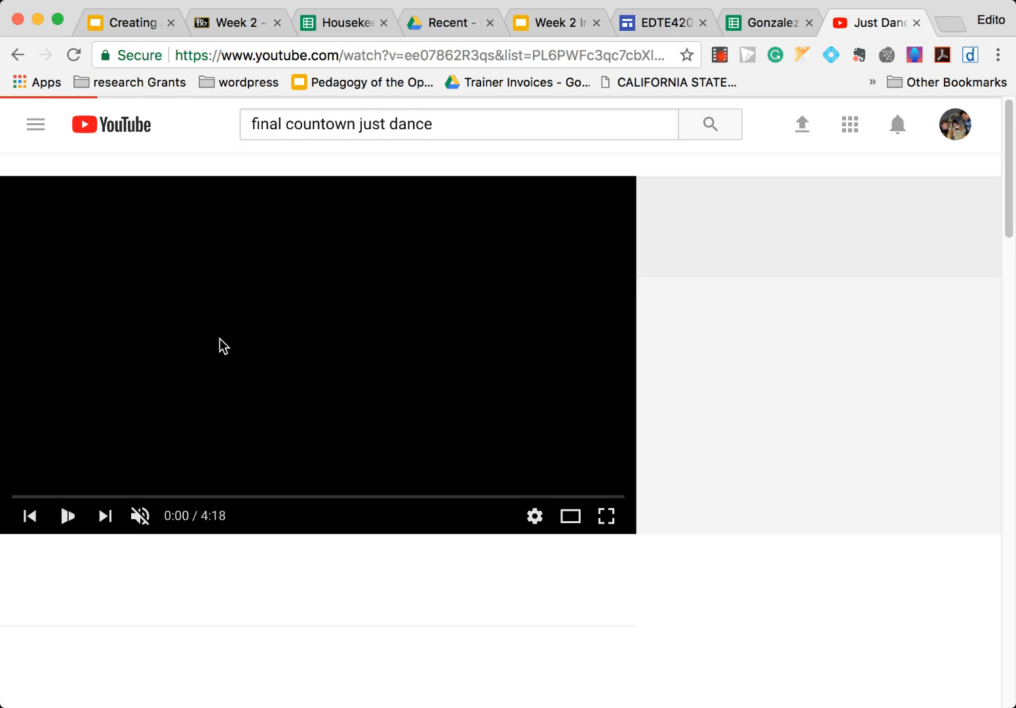
scroll(237, 552, "down", 5)
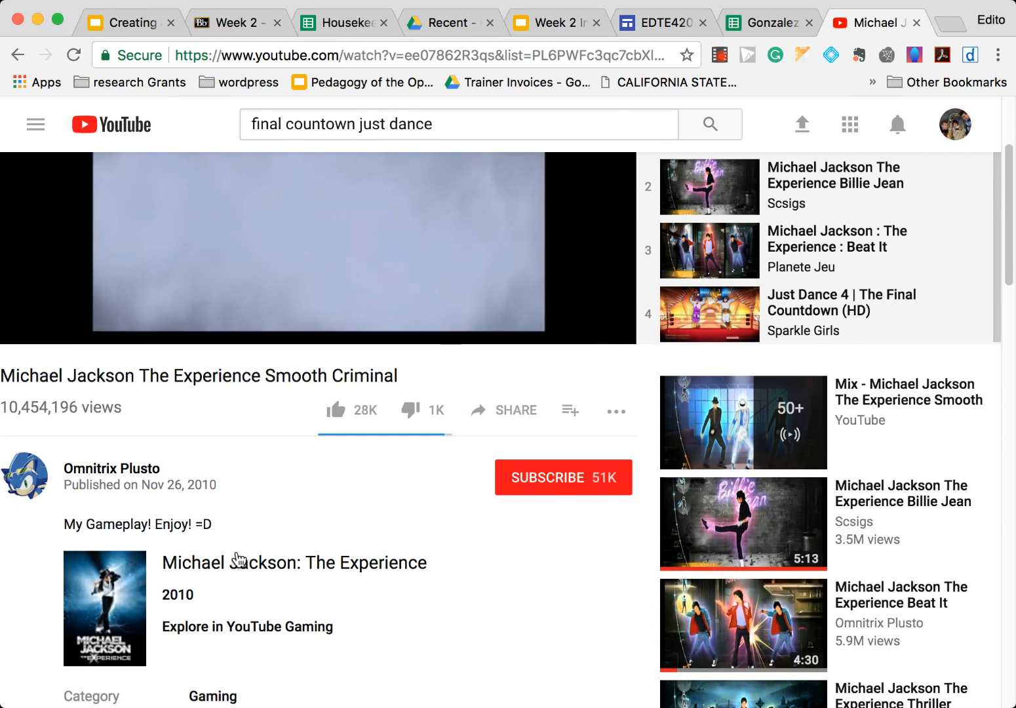
scroll(237, 558, "up", 1)
left_click(495, 444)
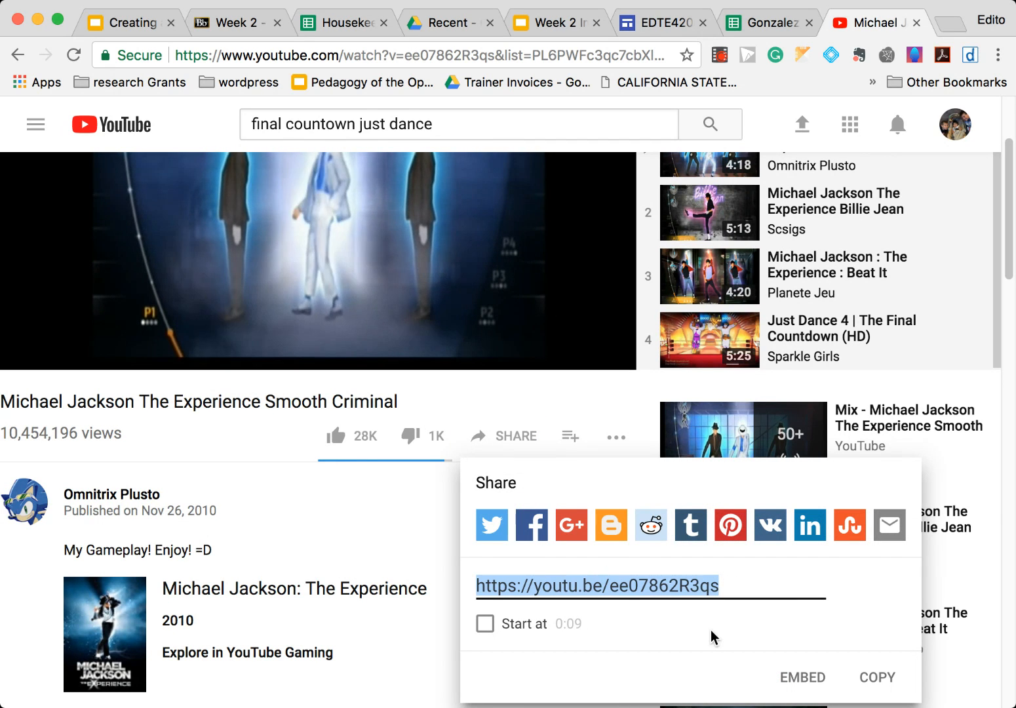
left_click(626, 593)
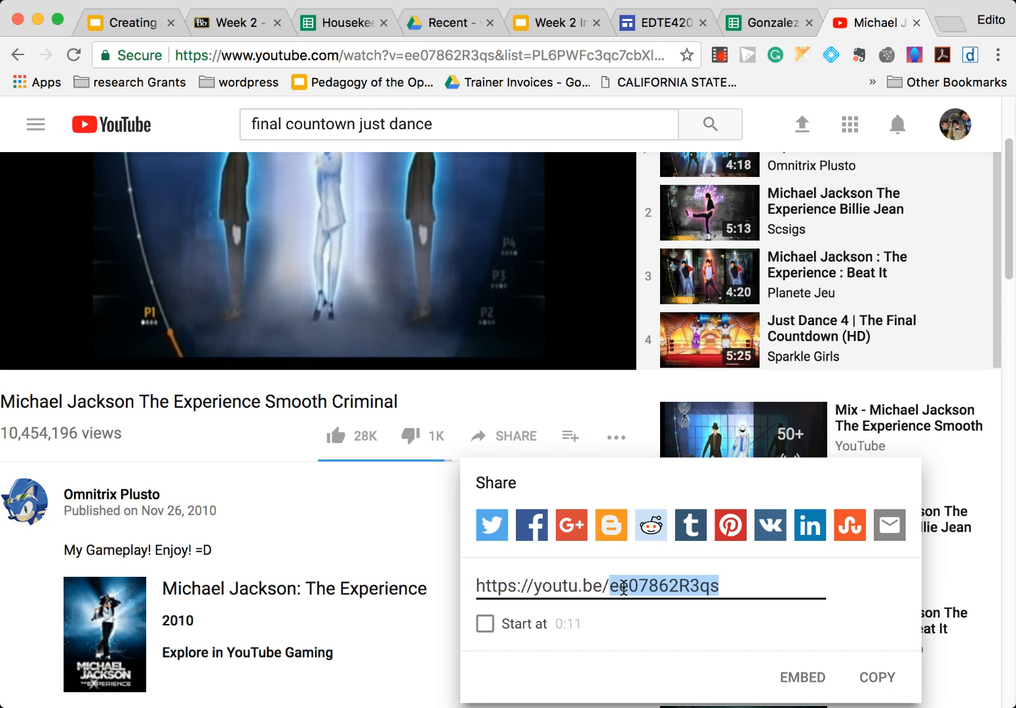
left_click(625, 590)
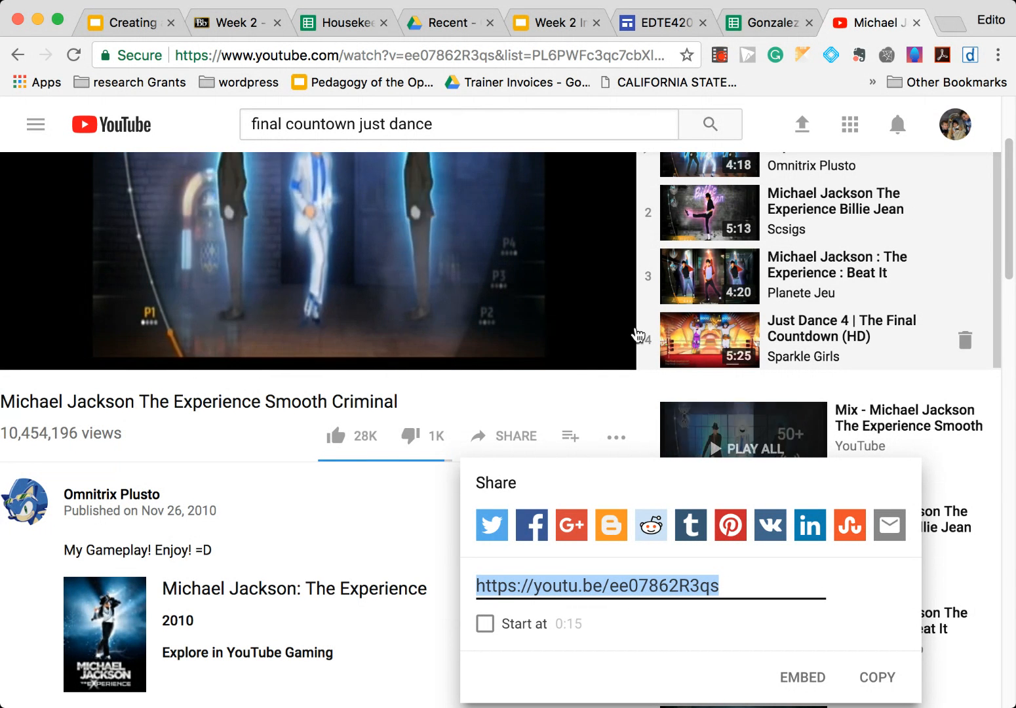
Step: Switch to the EDTE4200EddiesClass site in Google Sites and add a new page named Week 1-4
left_click(652, 23)
scroll(686, 553, "down", 1)
scroll(687, 553, "up", 1)
scroll(686, 554, "down", 1)
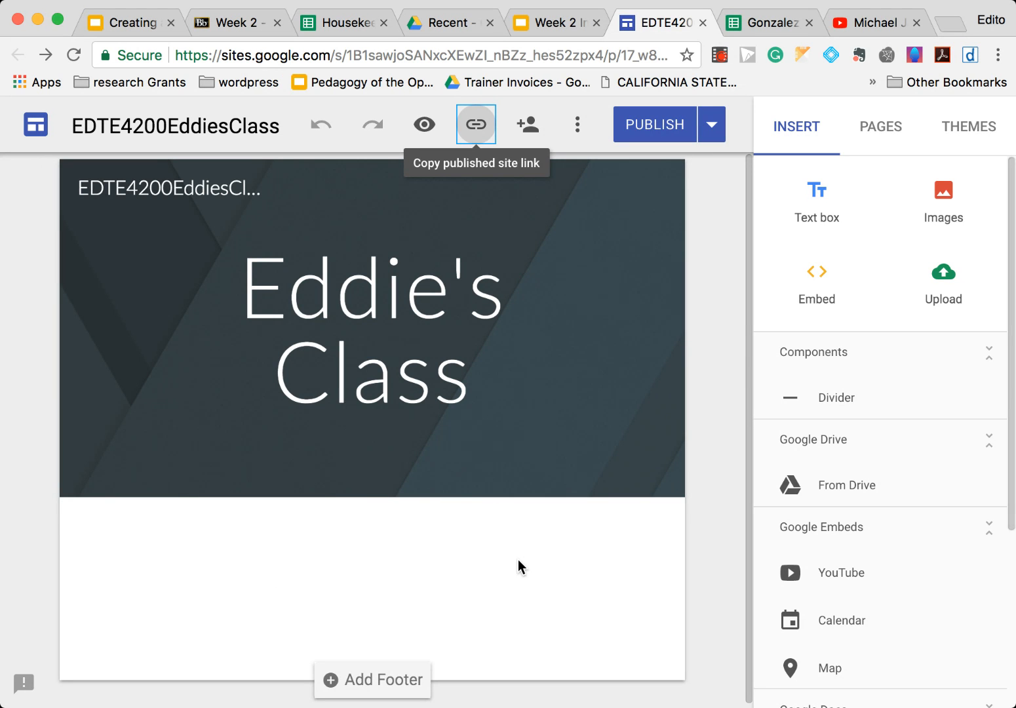
left_click(881, 133)
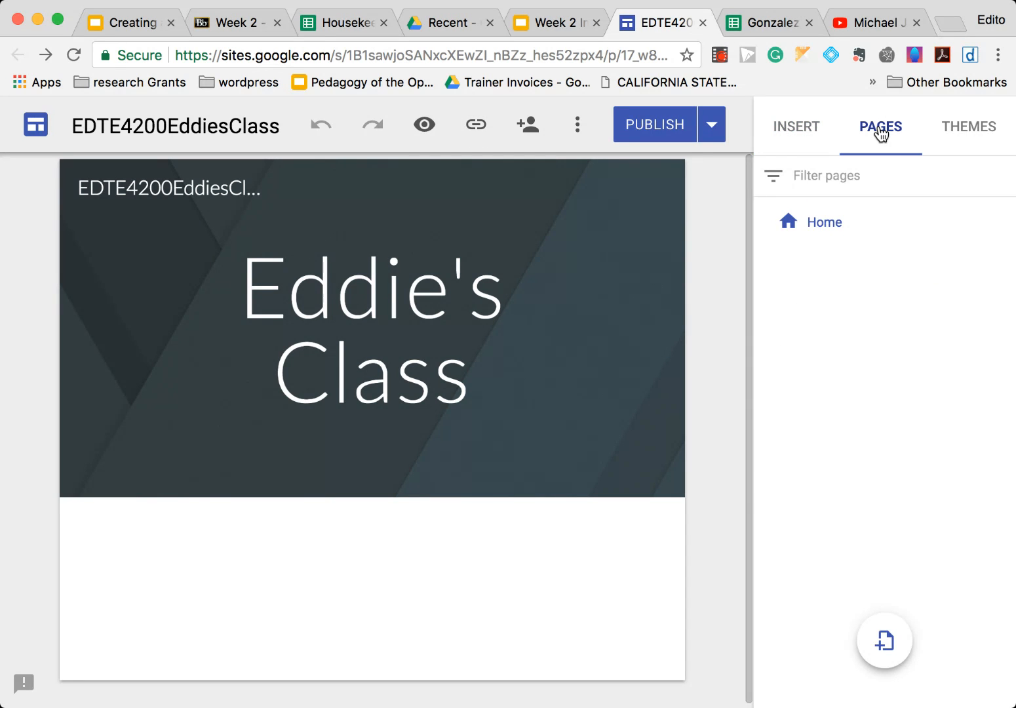
left_click(798, 135)
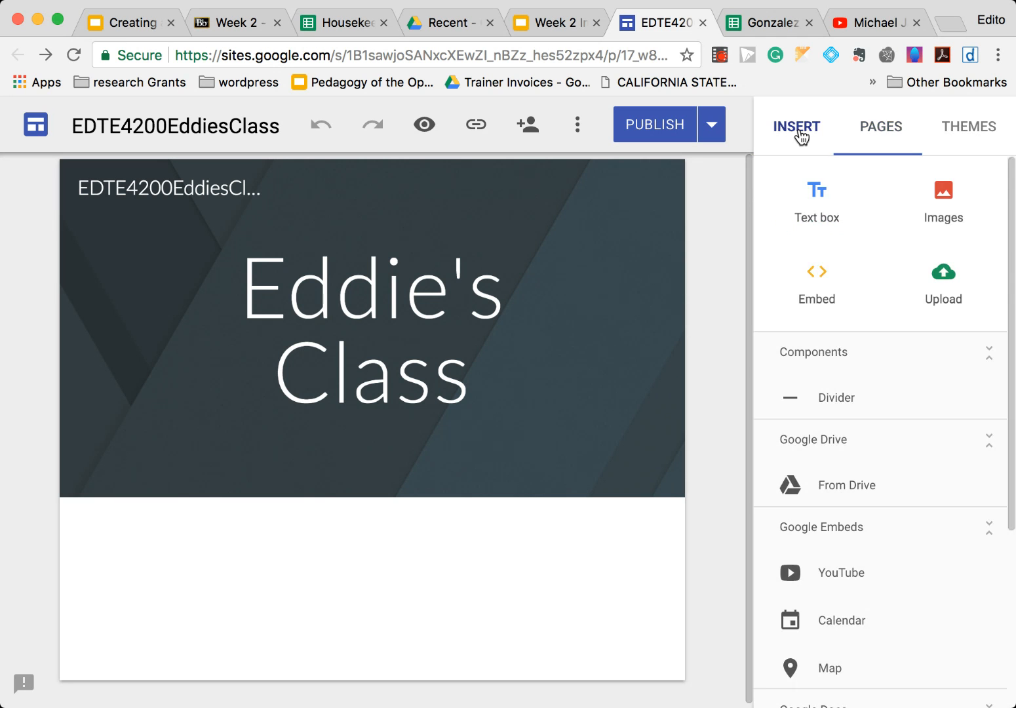
left_click(879, 126)
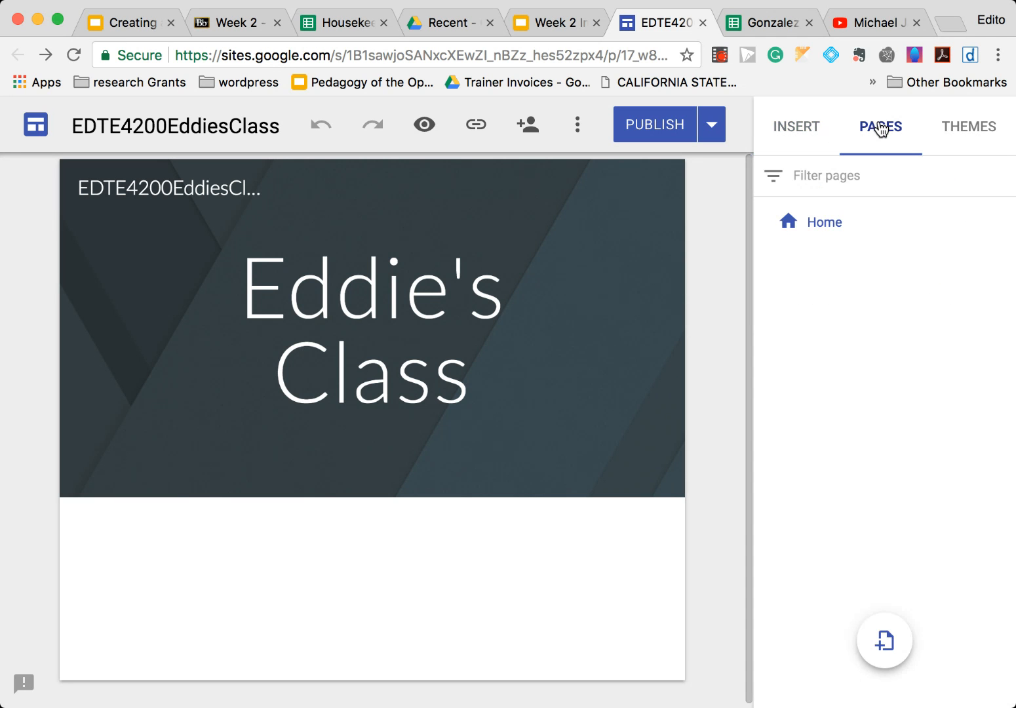
left_click(879, 626)
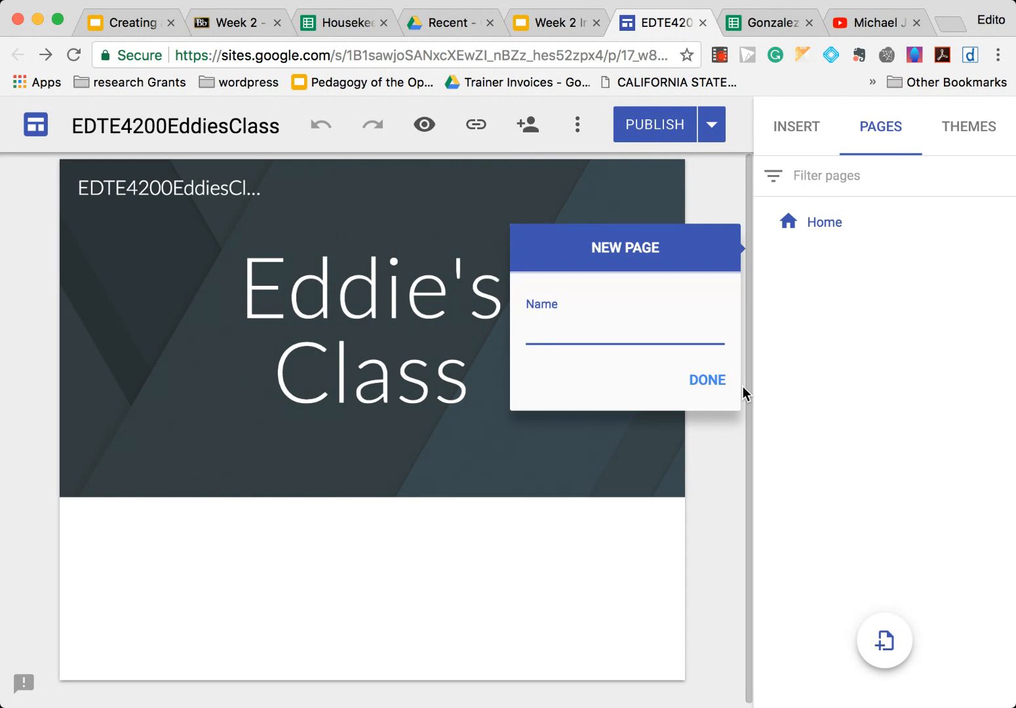
type("Week 1-4")
left_click(714, 384)
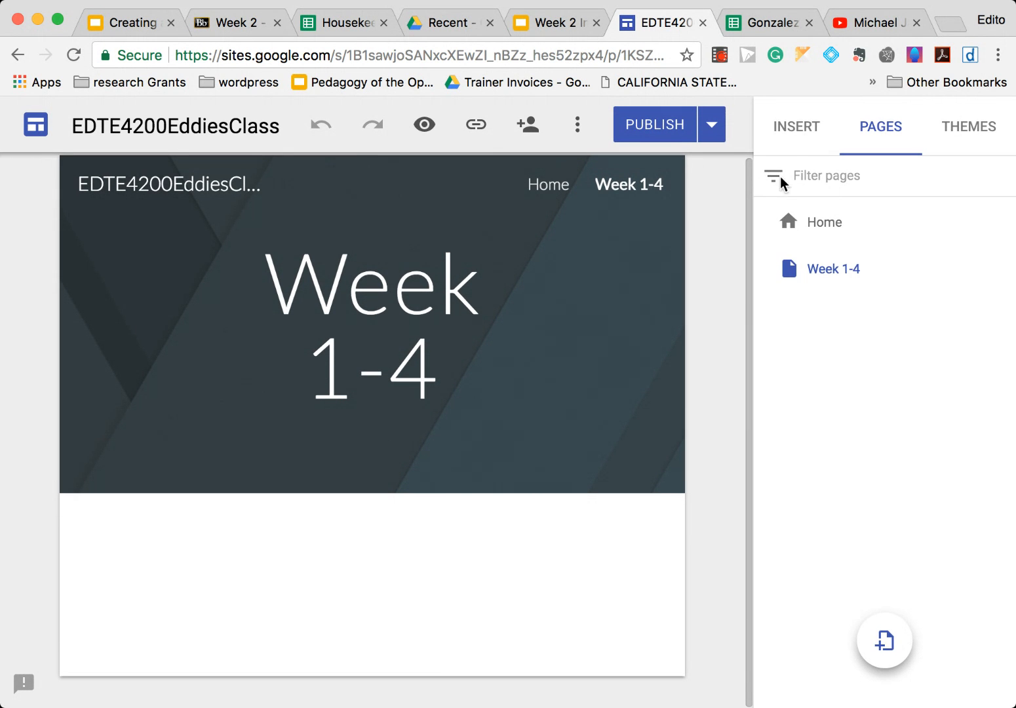
left_click(795, 134)
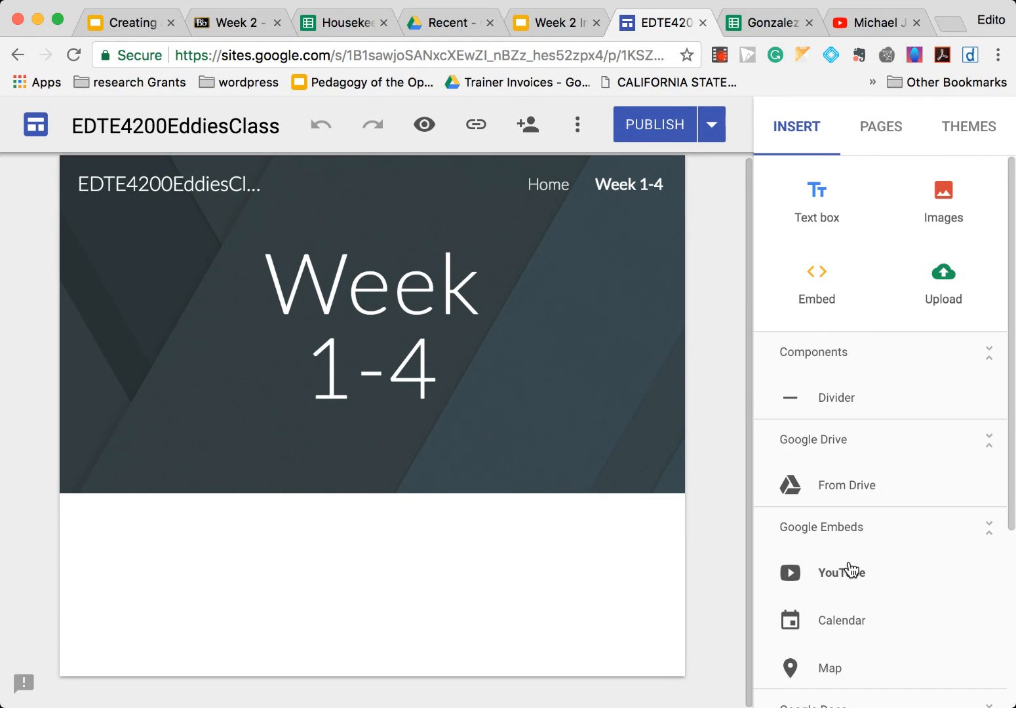
left_click(833, 577)
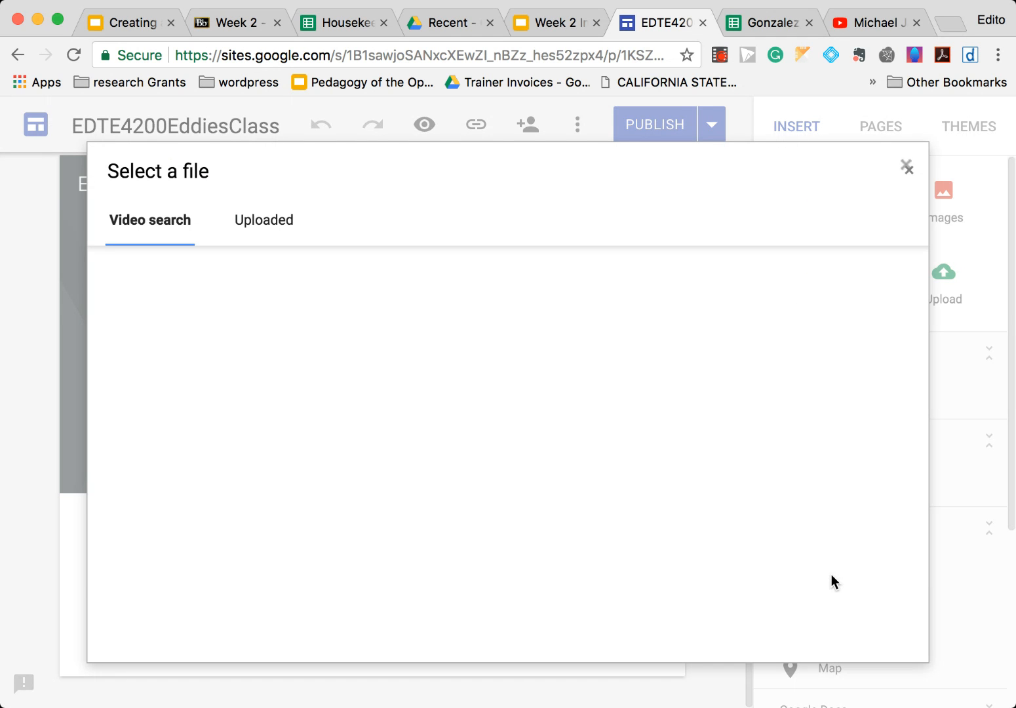
left_click(266, 224)
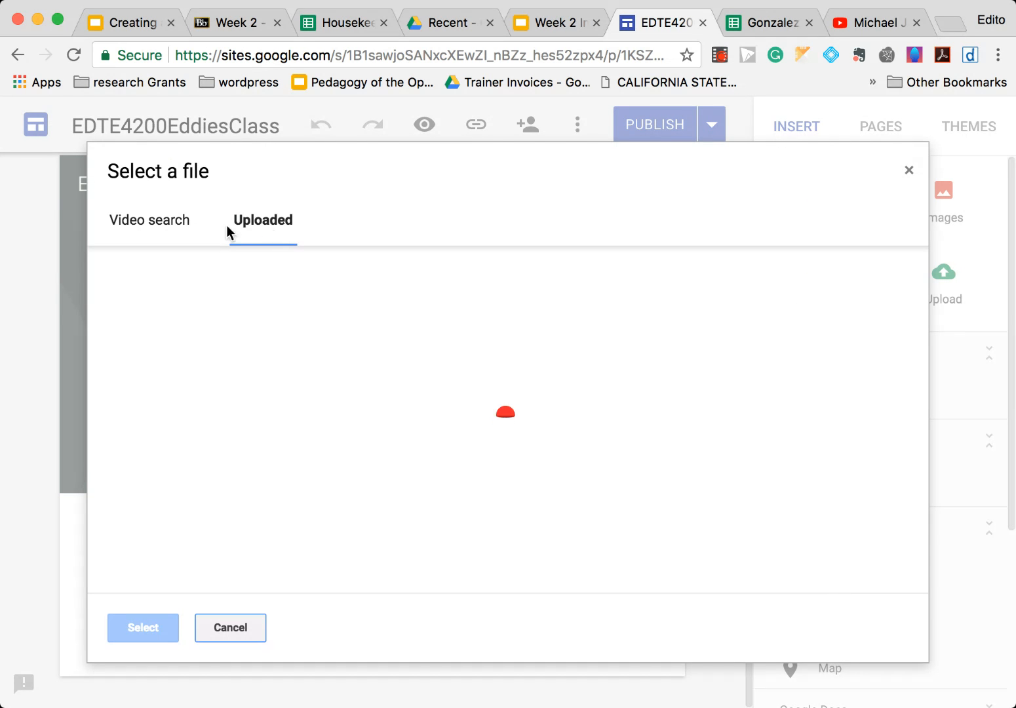
left_click(173, 226)
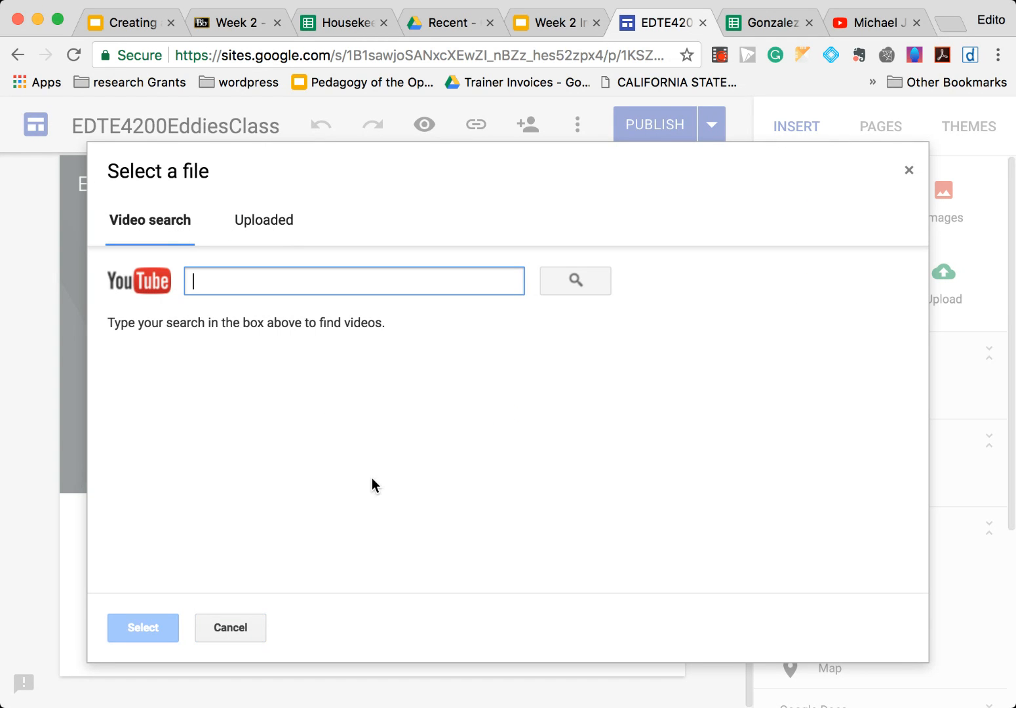
left_click(255, 620)
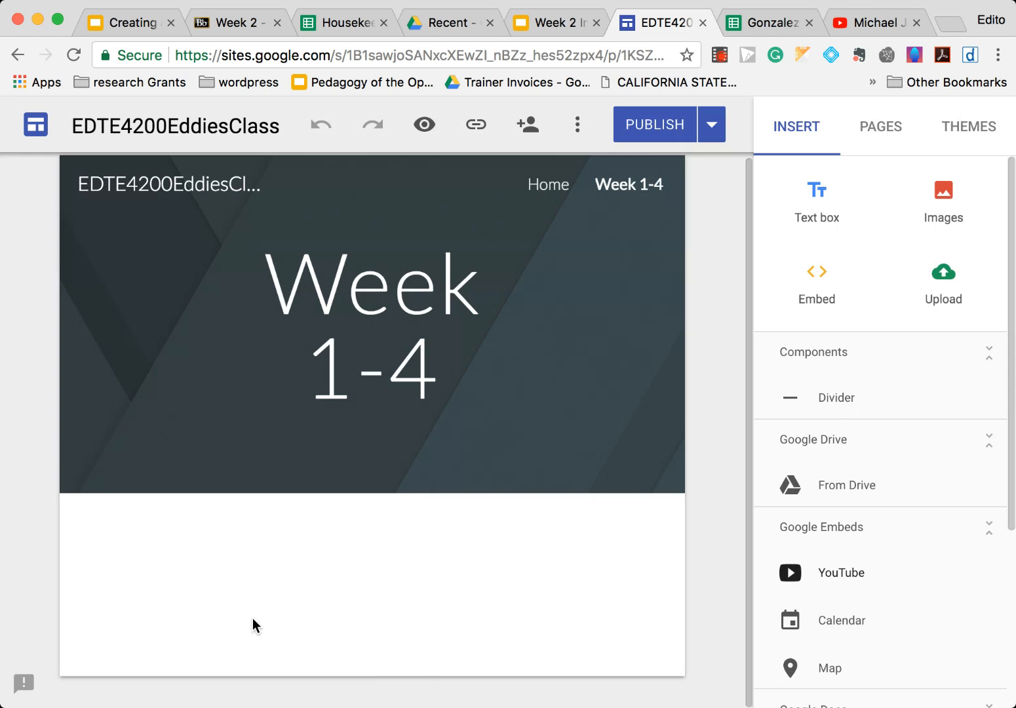
left_click(825, 291)
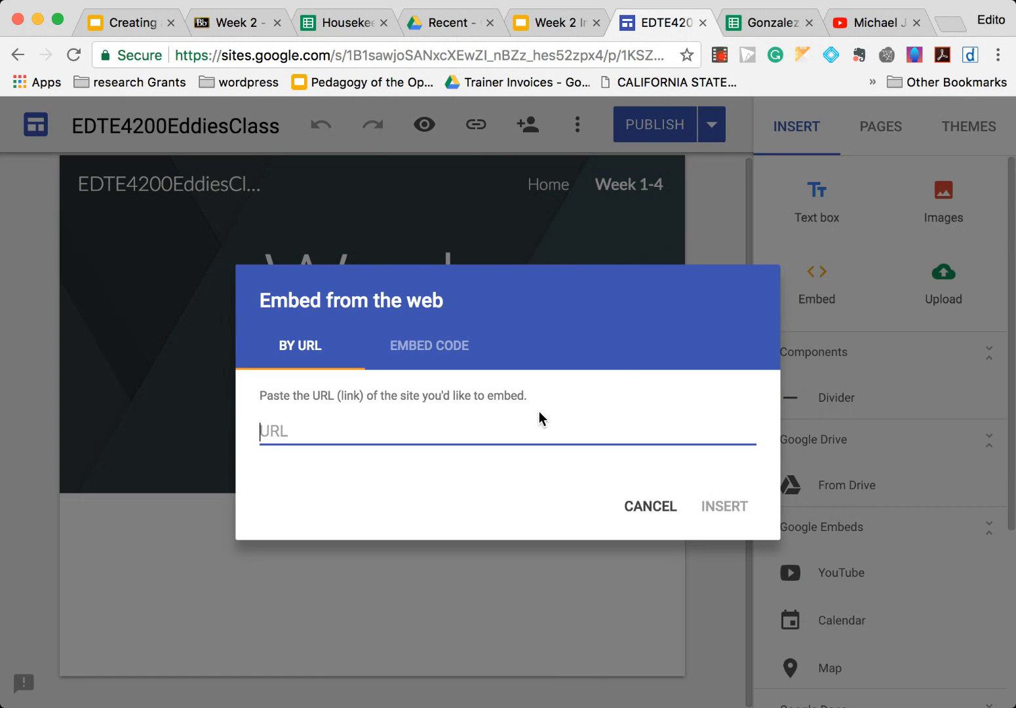
type("https://youtu.be/ee07862R3qs")
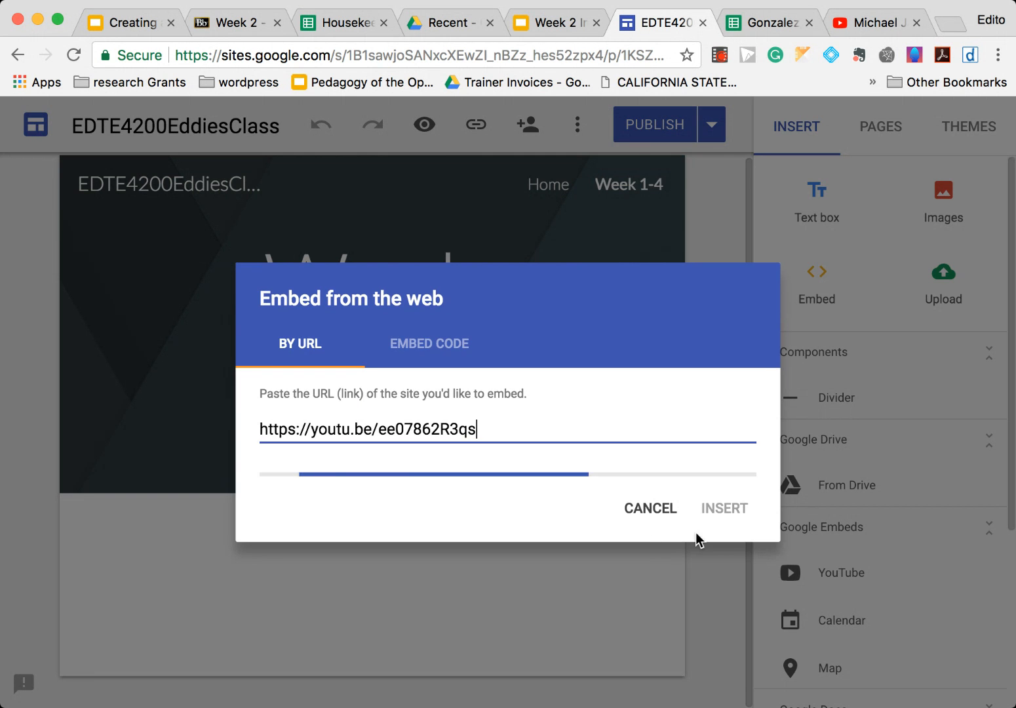
left_click(723, 626)
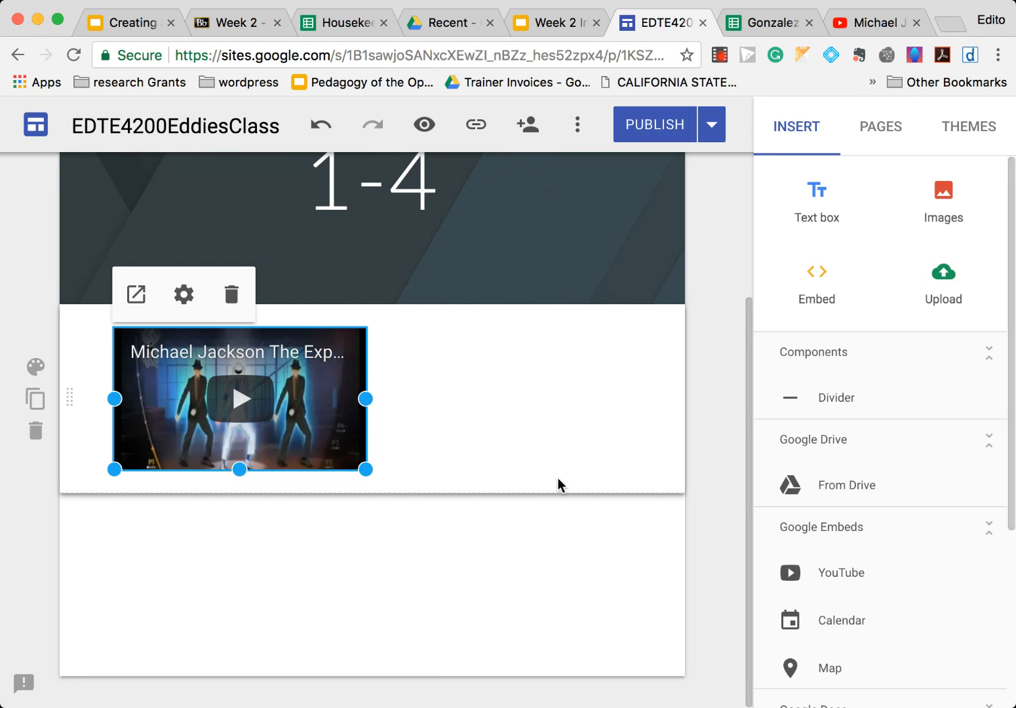
left_click_drag(243, 469, 239, 554)
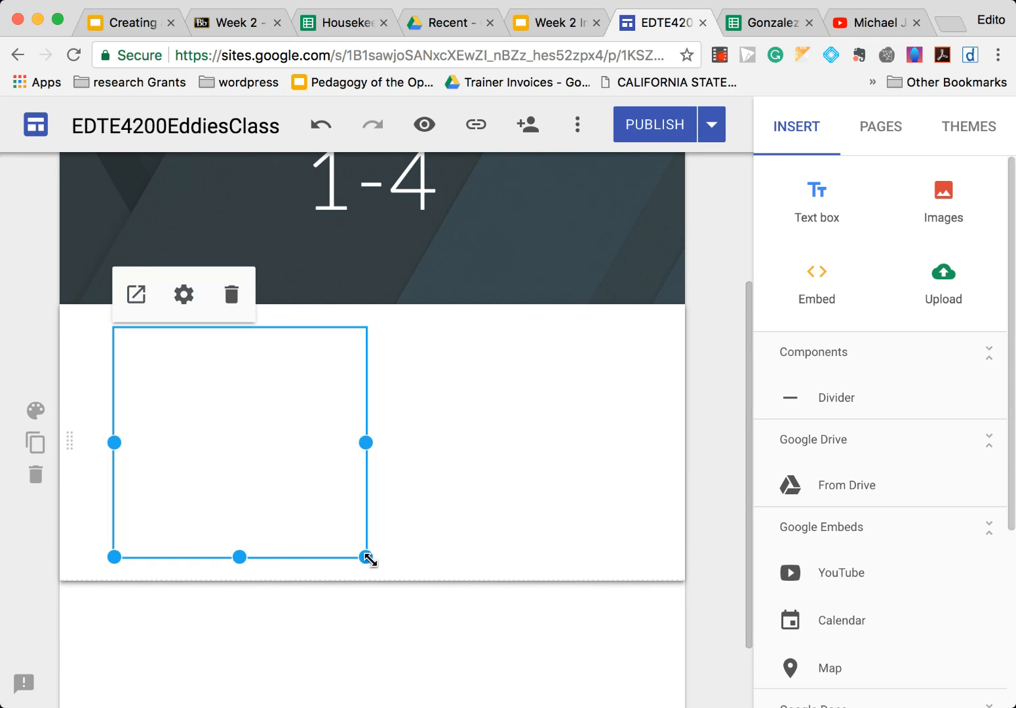
left_click_drag(367, 556, 428, 553)
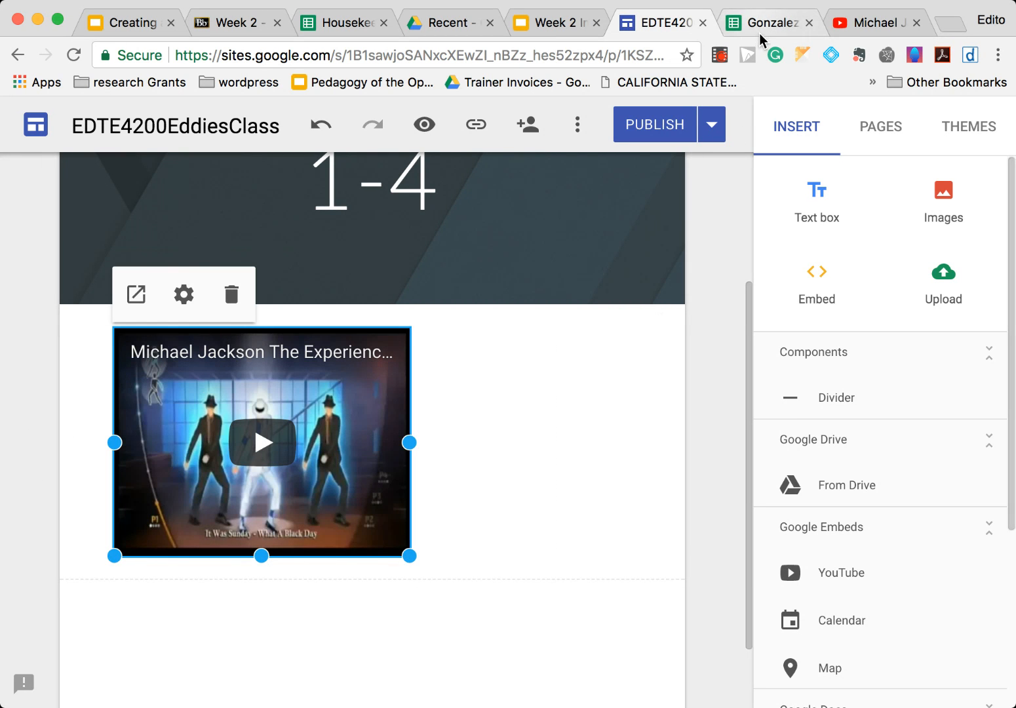
Step: Check the Housekeeping spreadsheet and the playlist quest in the 4200 Tech Quest spreadsheet, and return to the Google Sites editor
left_click(351, 30)
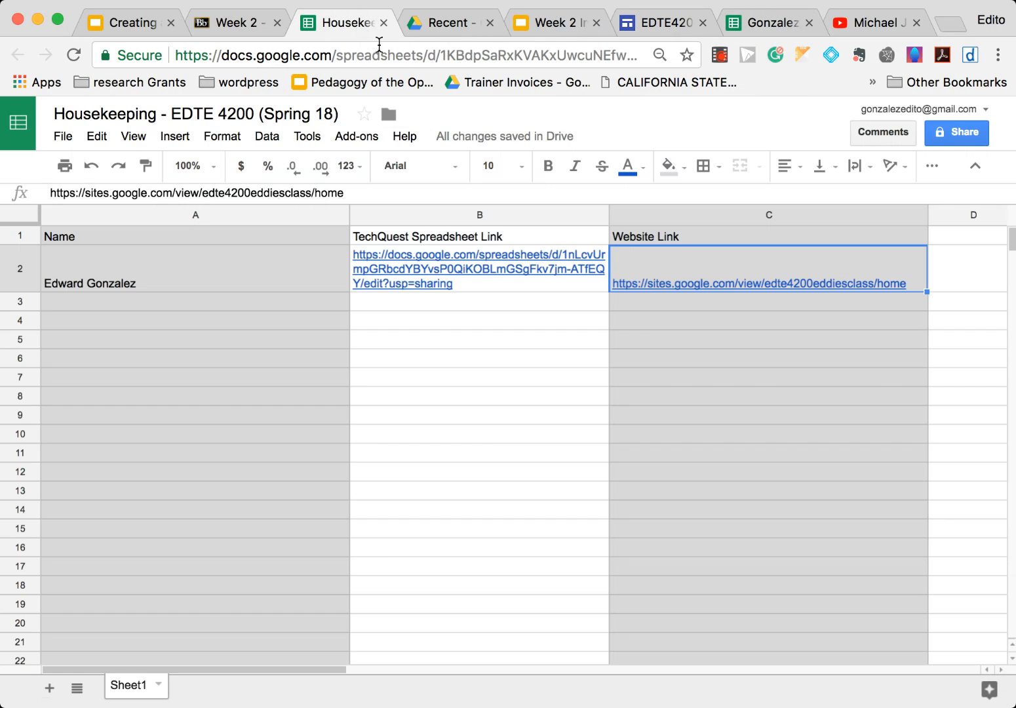
left_click(757, 23)
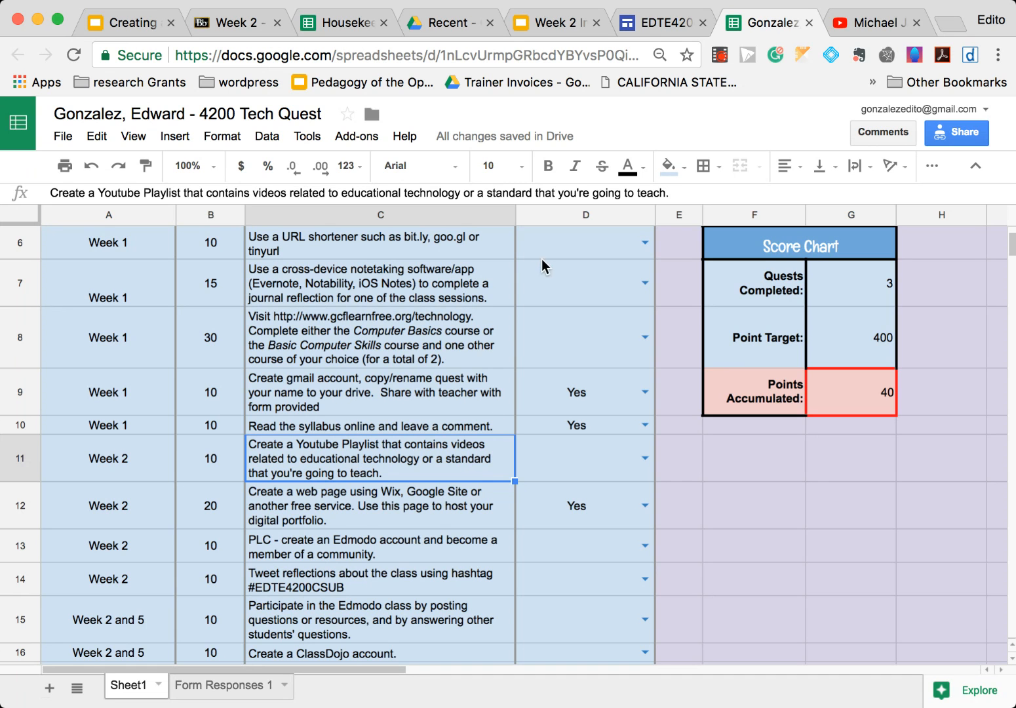
left_click(651, 23)
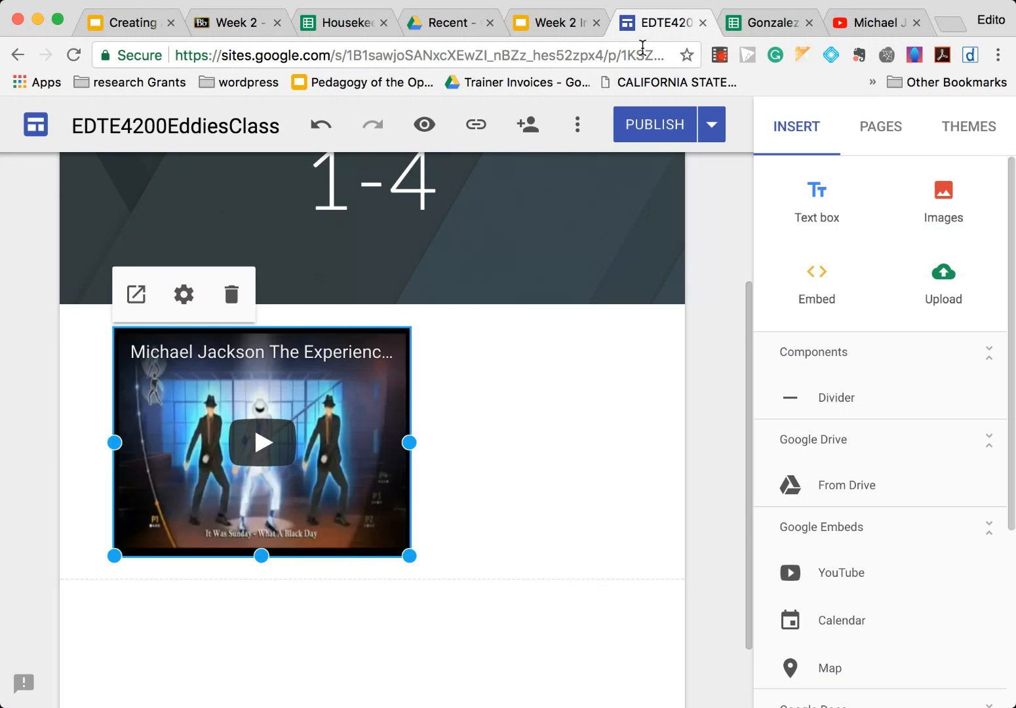
Step: Add a text box to the Week 1-4 page and place it above the embedded video
left_click(539, 395)
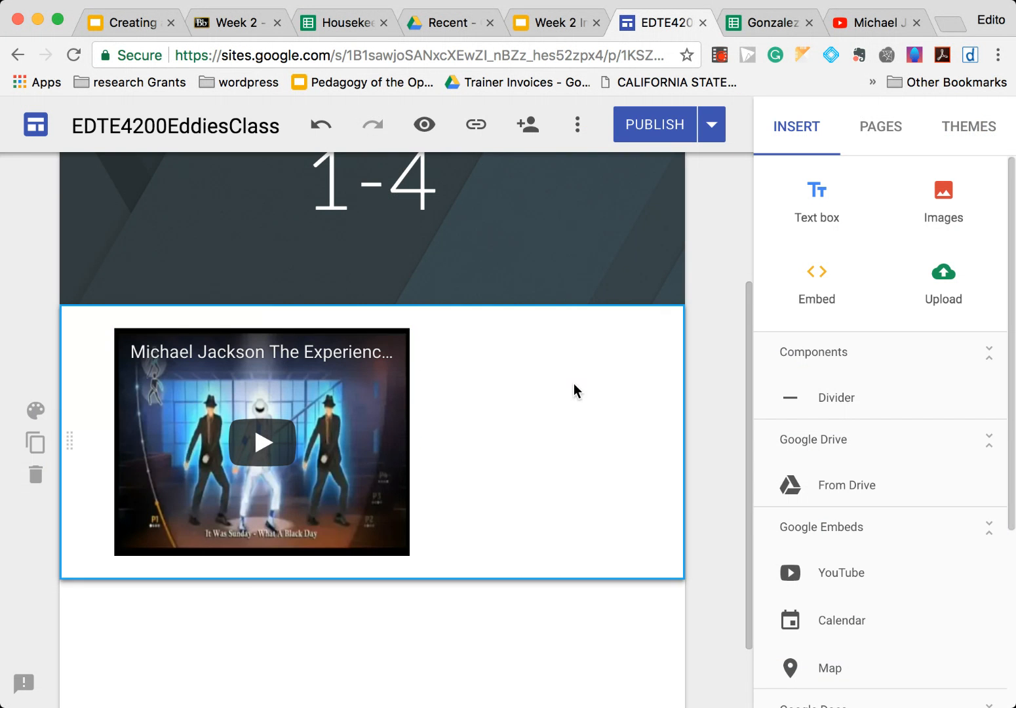
left_click(824, 209)
scroll(432, 421, "up", 2)
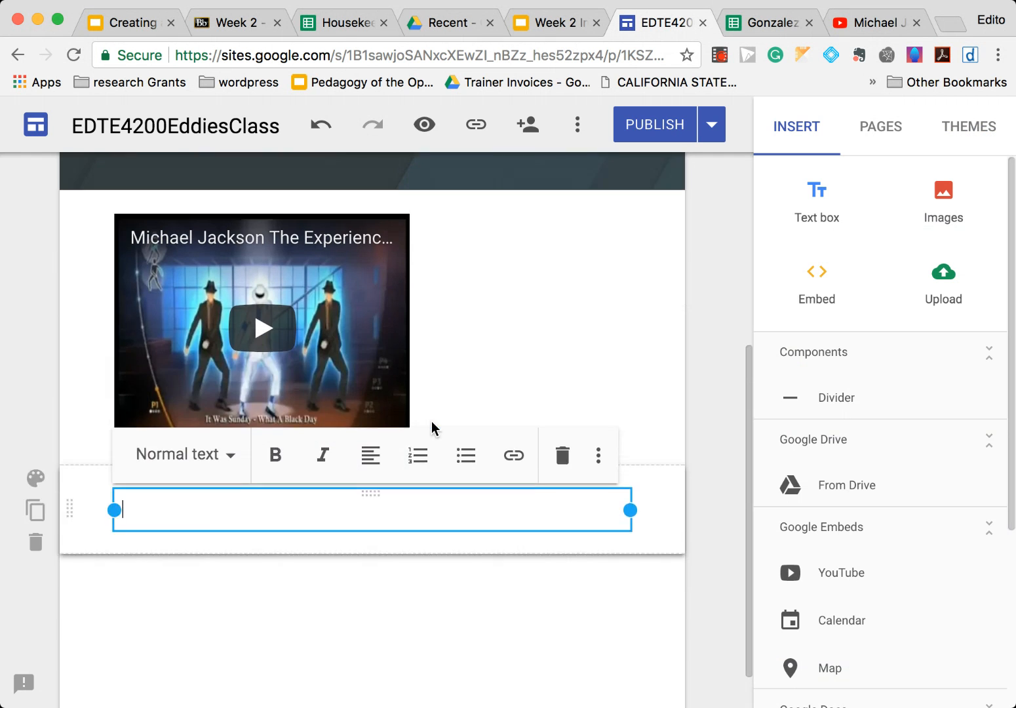
left_click_drag(71, 584, 445, 304)
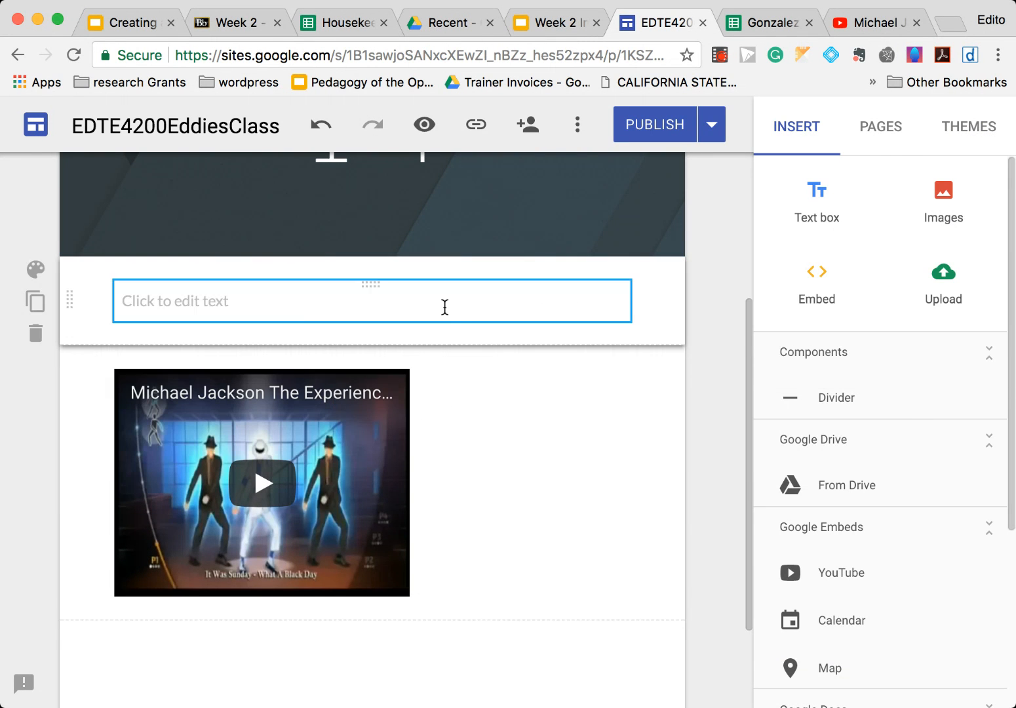
Step: Enter "Create a Youtube Playlist" in the text box above the video and make it bold
left_click(187, 302)
type("Create a Youtu")
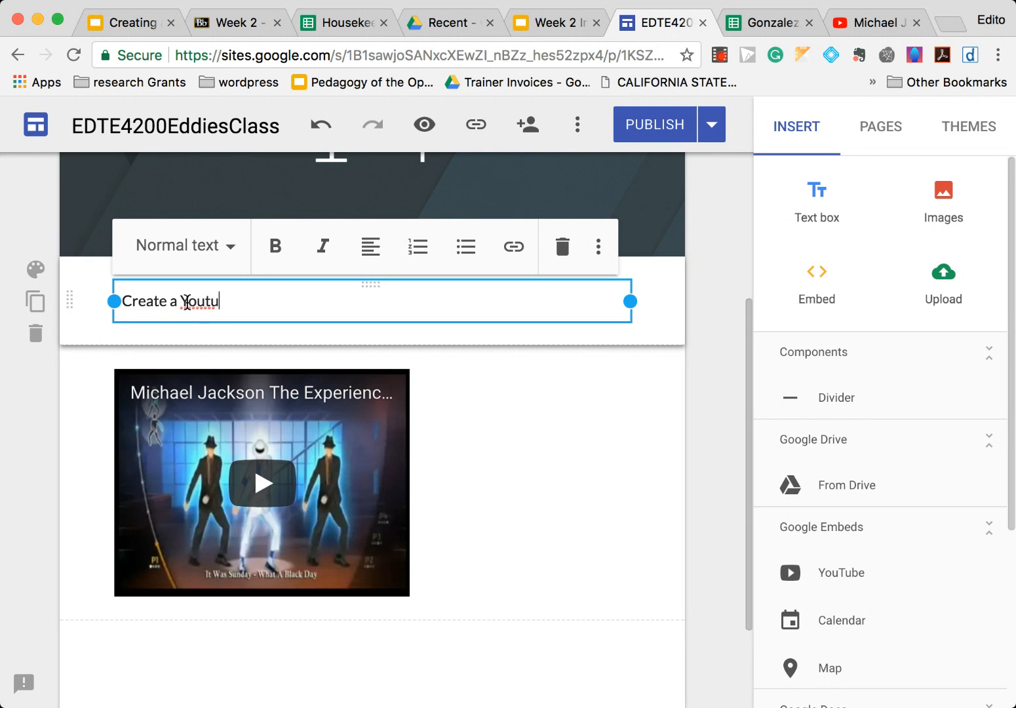
type("be Playlist")
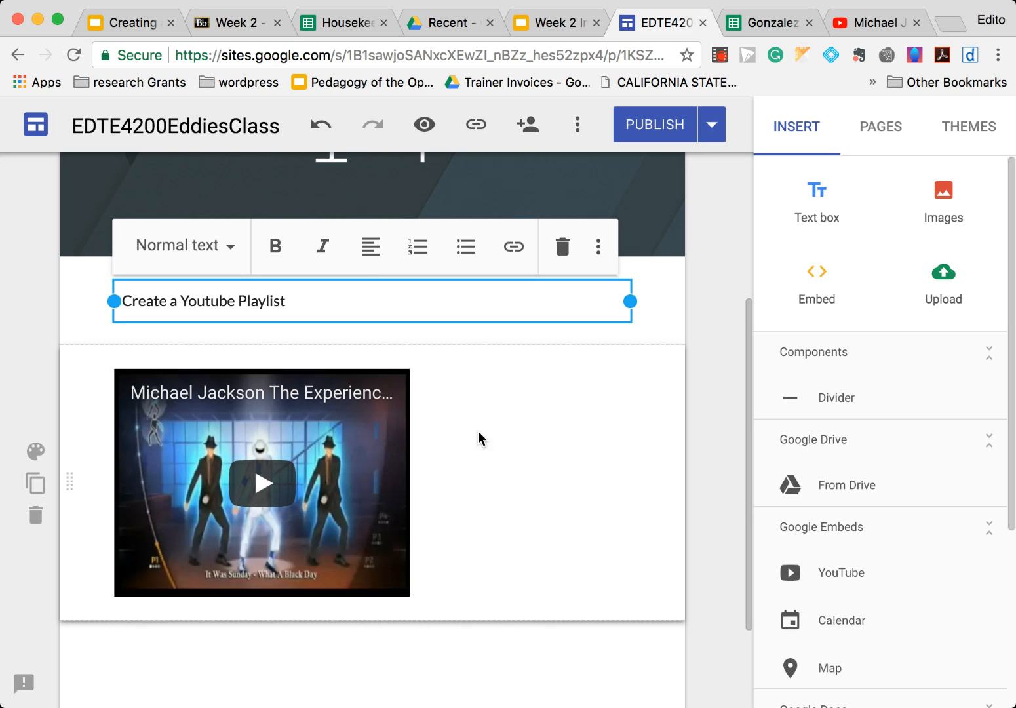
left_click_drag(286, 301, 122, 301)
left_click(279, 250)
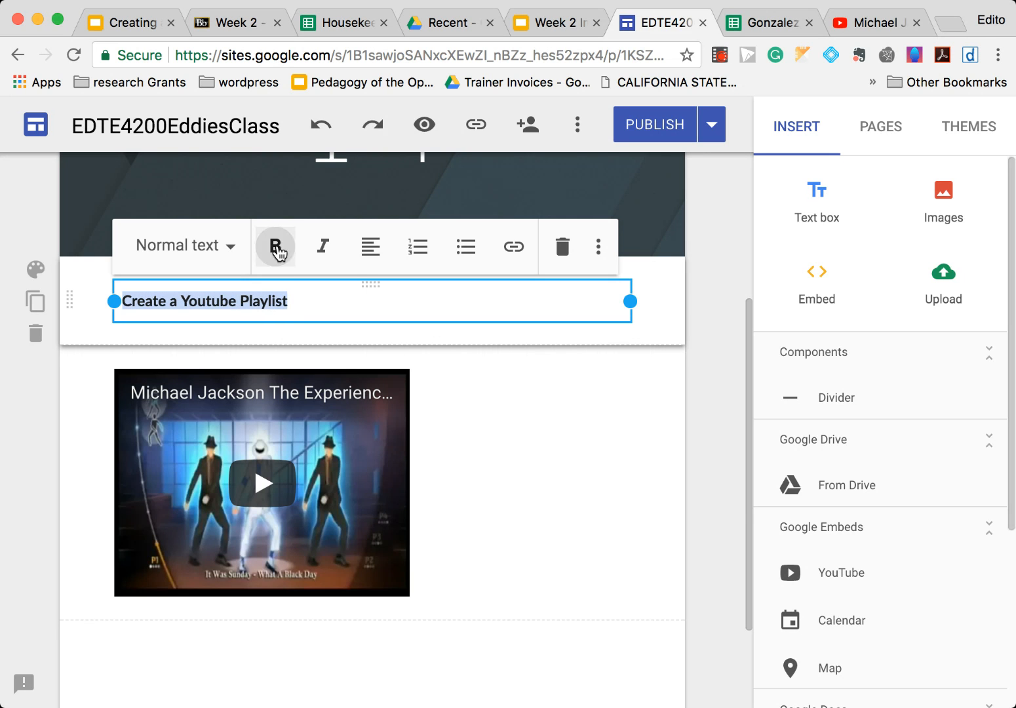
Step: Add a text box beside the video reading "Just Dance has come in handy for me during rainy day schedules for P.E. and also"
double_click(524, 444)
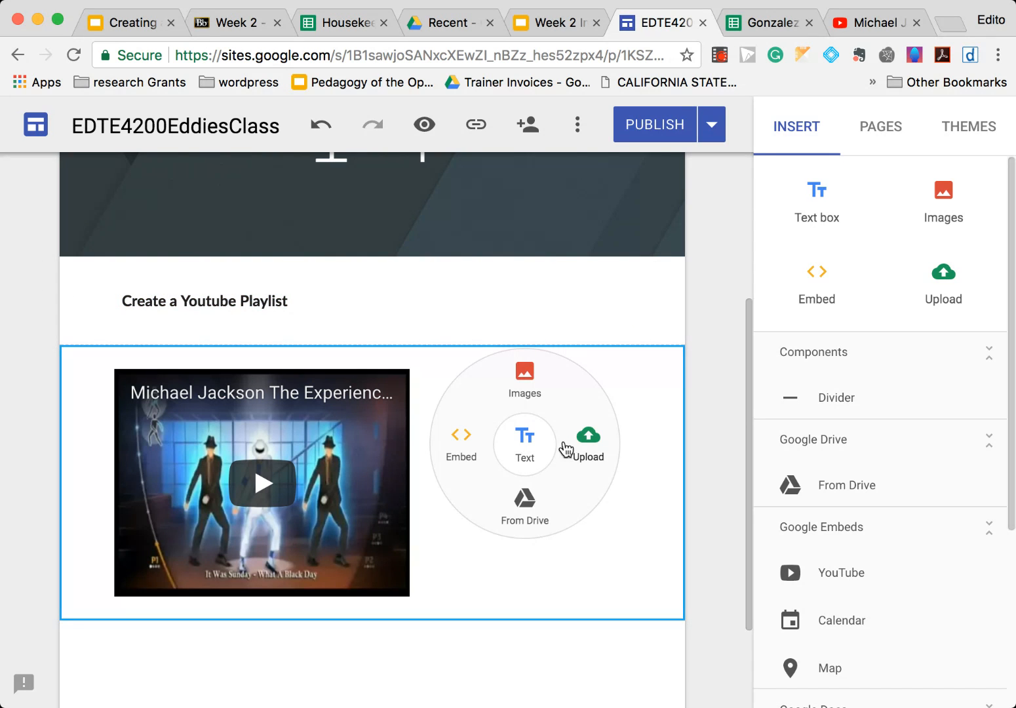
left_click(535, 436)
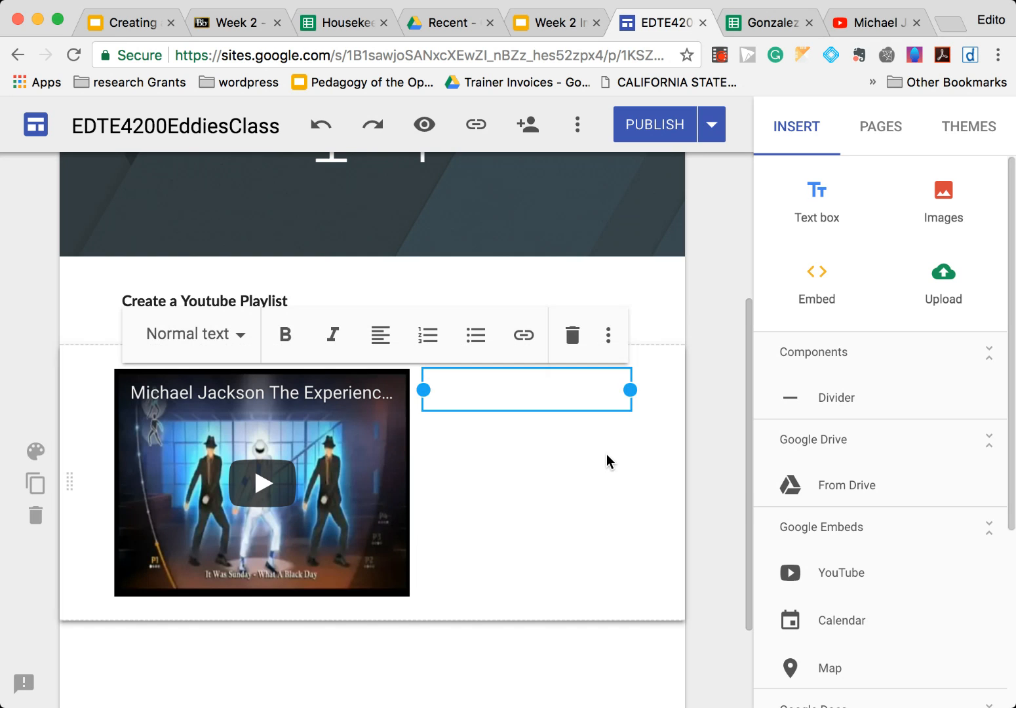
type("Just d")
key("BackSpace")
type("Dance has s")
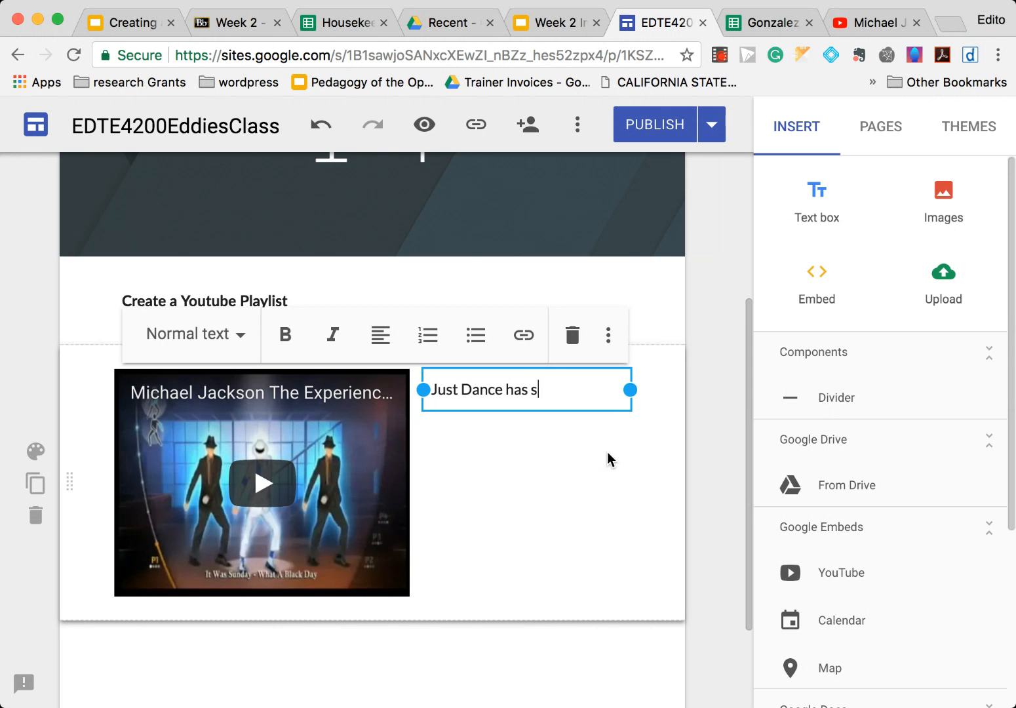
key("BackSpace")
type("come in hand")
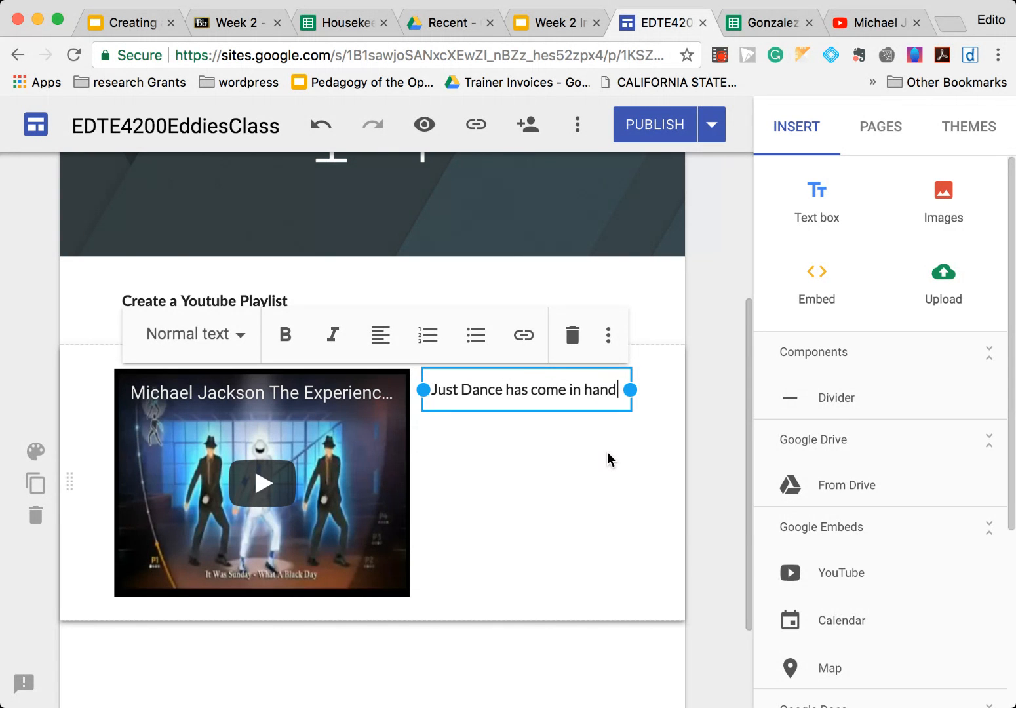
type("y for me during ")
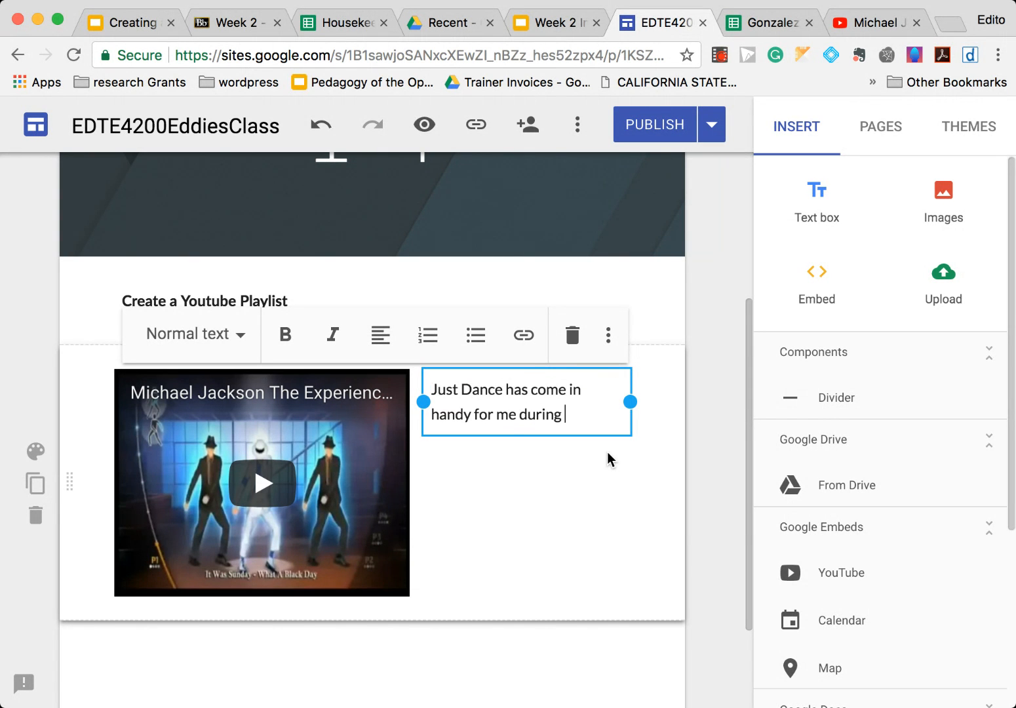
type("rainy day schedules for P.")
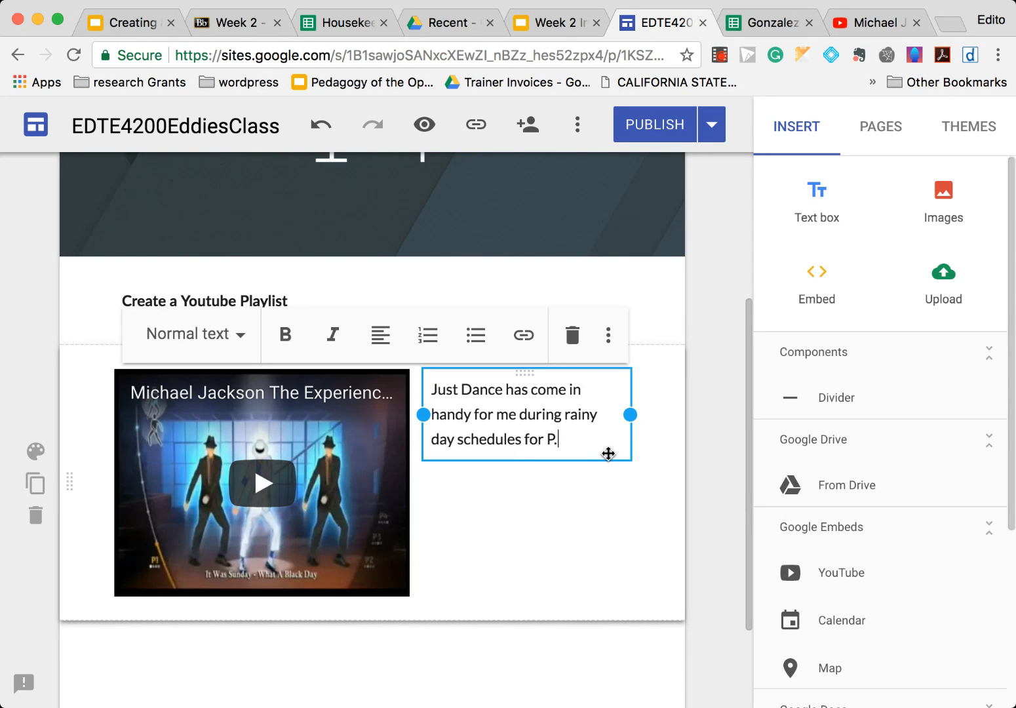
type("E. and also")
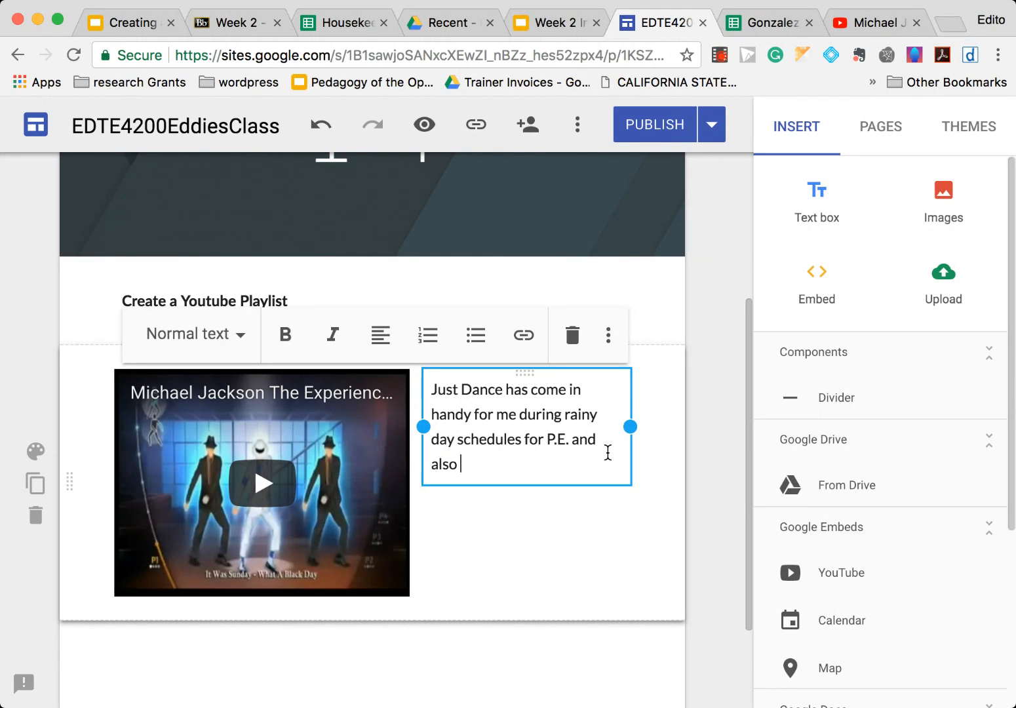
Step: Continue the text with "during testing week when kids need a break. I have also perfected my moves for all of MJ's hits."
type("during testing week wh")
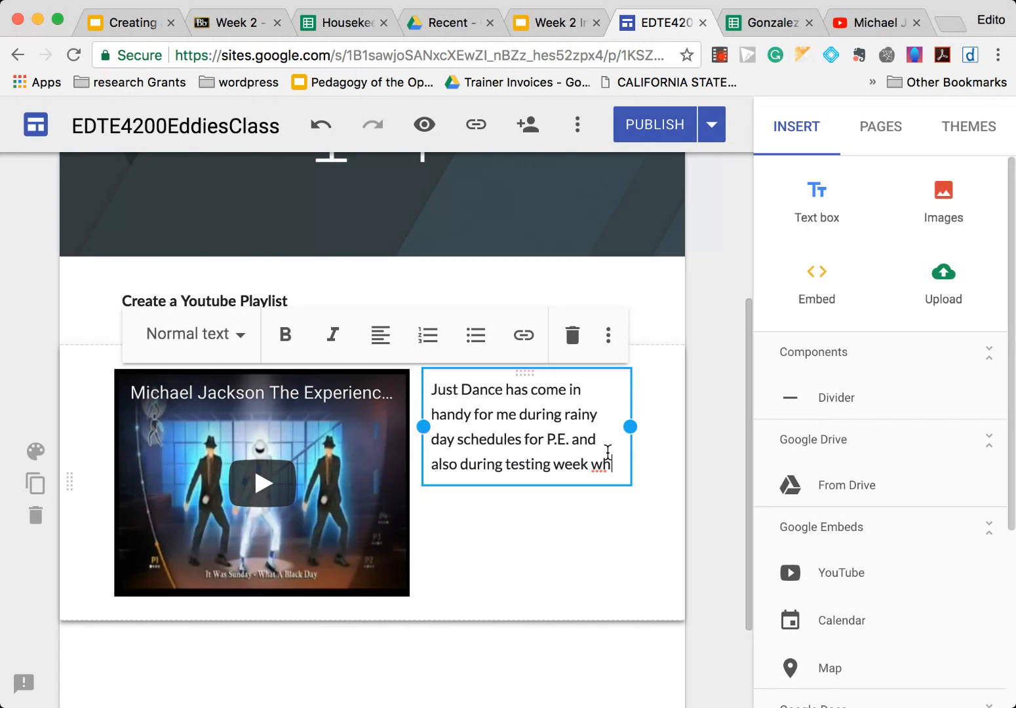
type("en kids need a break")
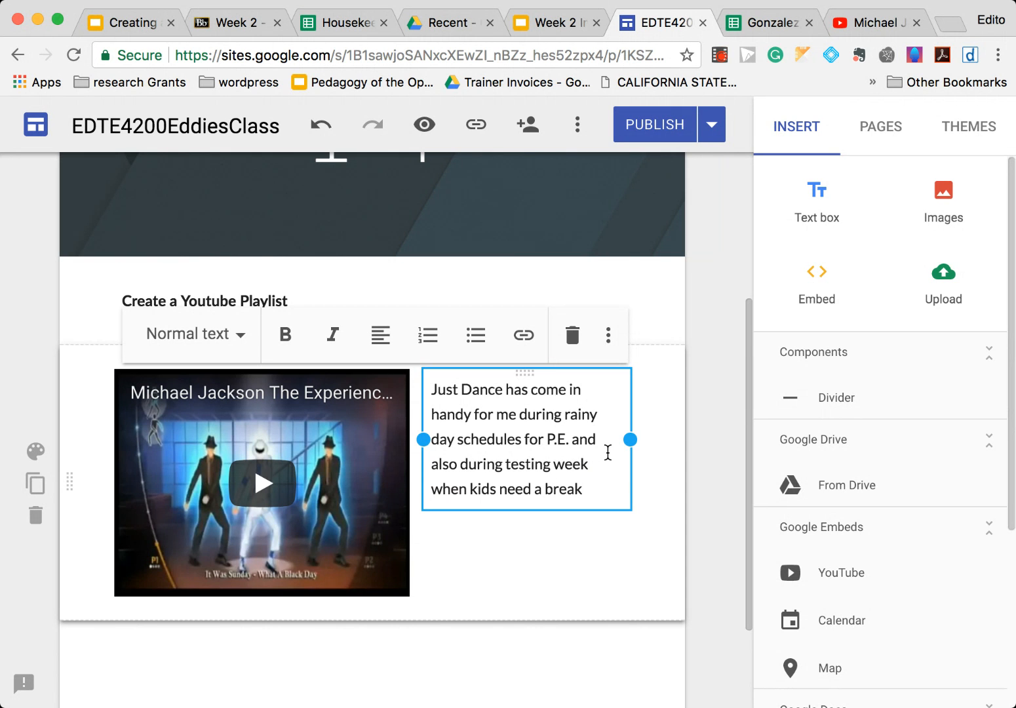
type(". I have also perfected my")
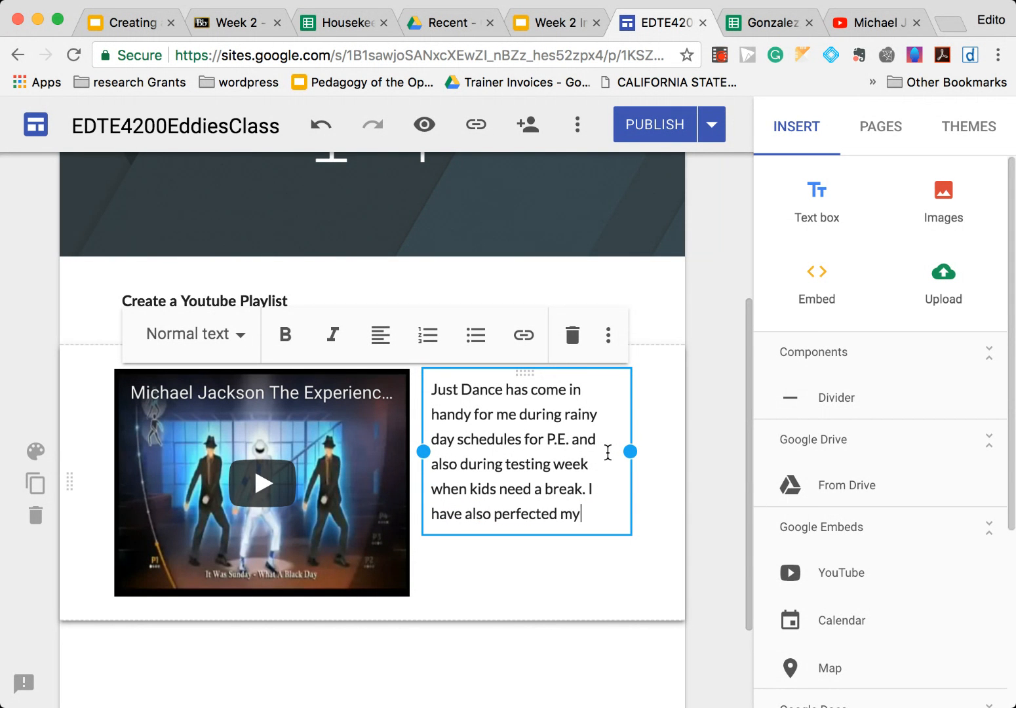
type(" moves for")
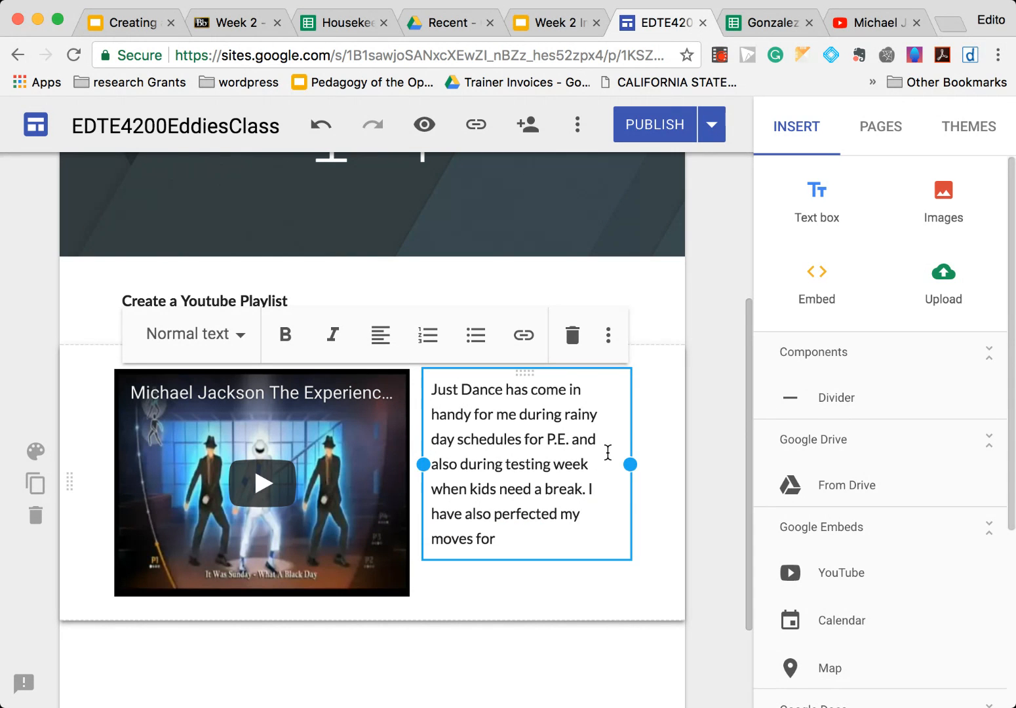
type(" all of MJ's hits.")
left_click(718, 304)
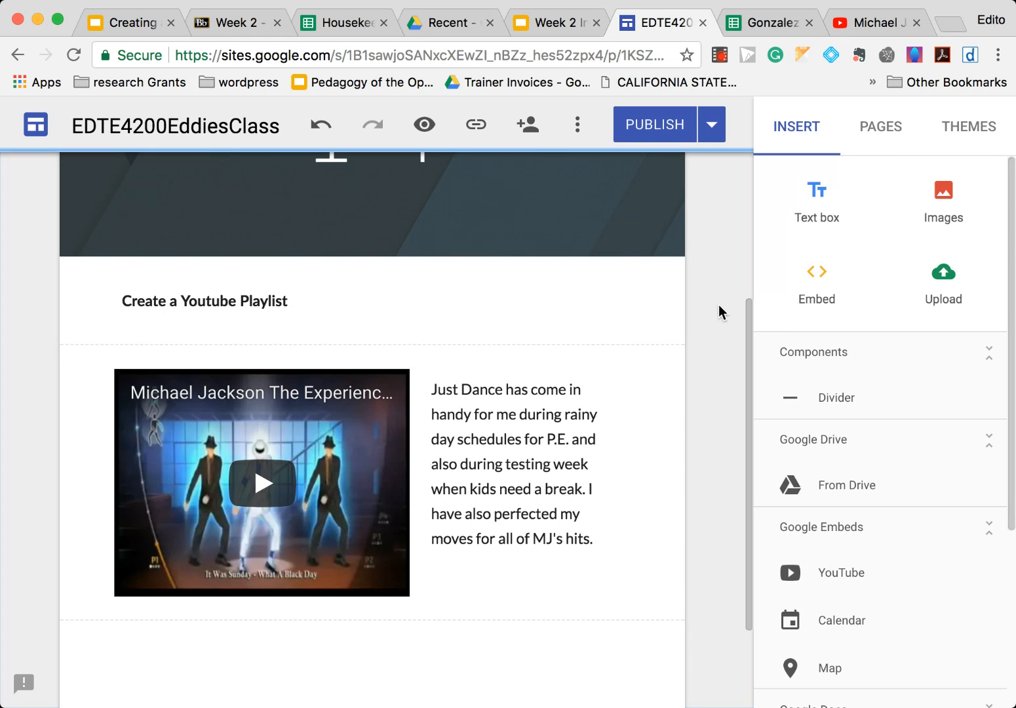
Step: Publish the site with the finished Week 1-4 page and open the Home page for editing
left_click(654, 128)
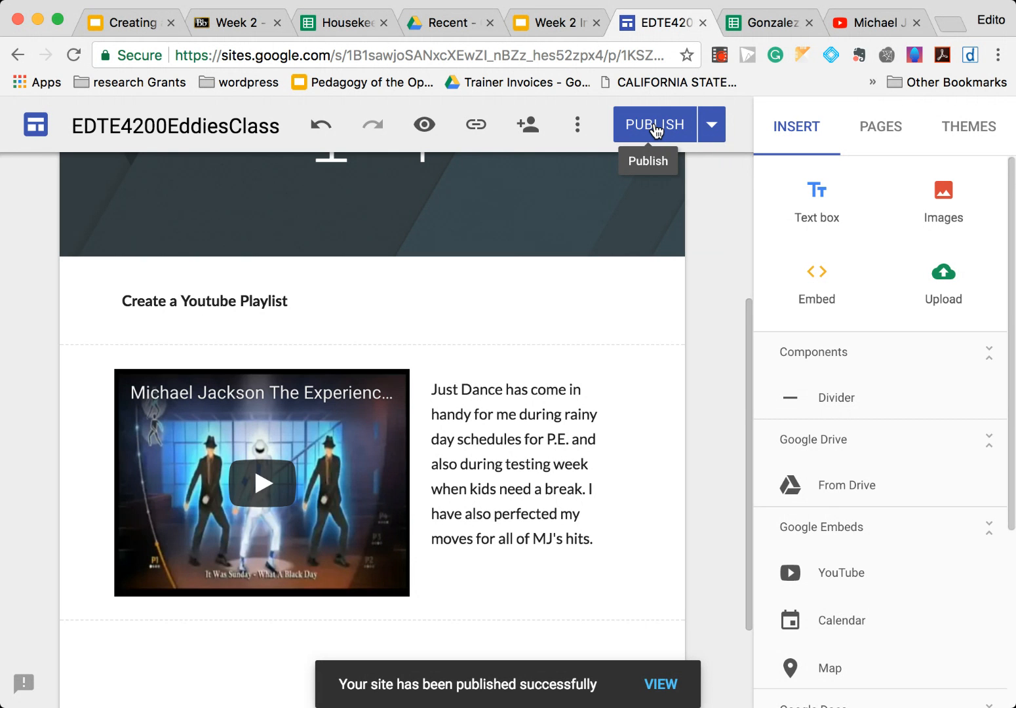
scroll(651, 325, "up", 2)
scroll(651, 322, "up", 2)
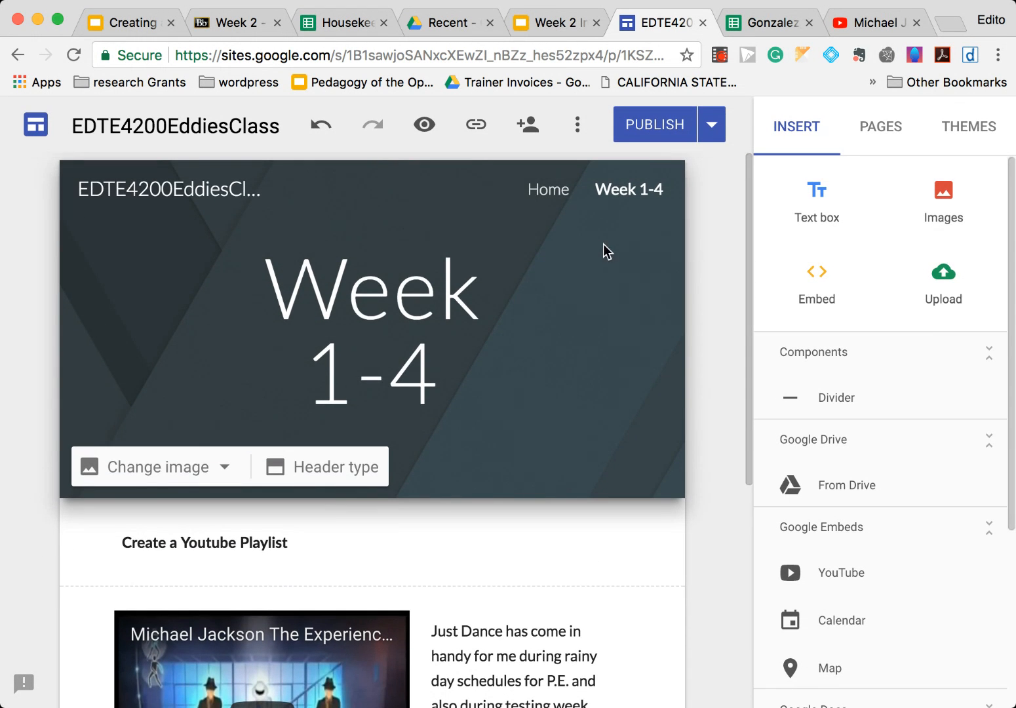
left_click(546, 190)
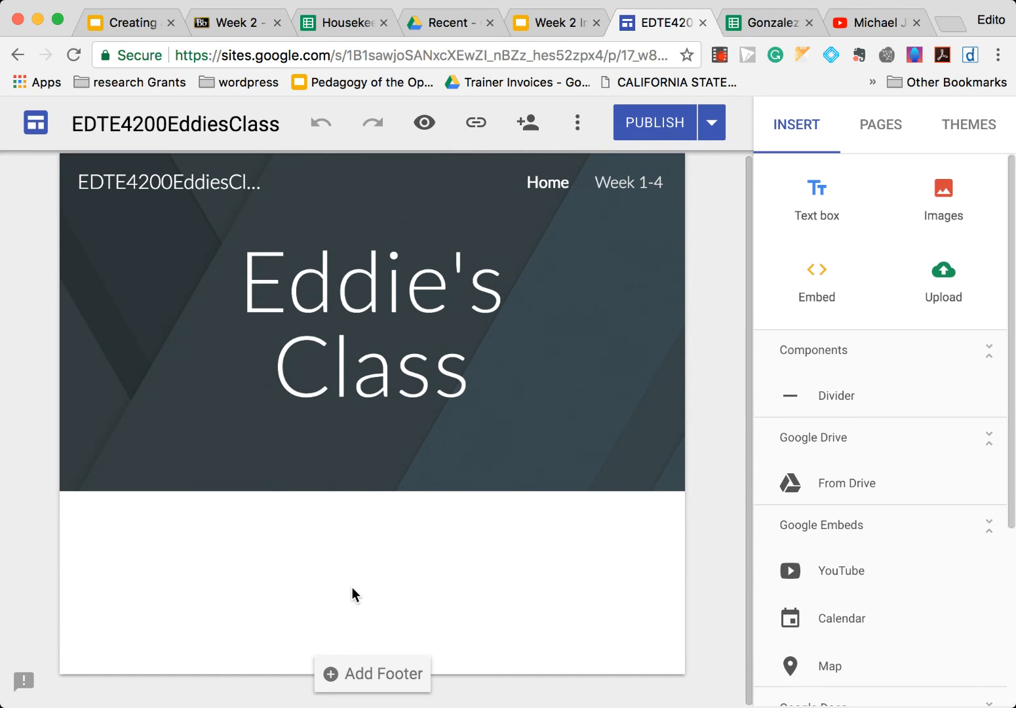
Step: Insert the recent 4200 Tech Quest spreadsheet from Google Sheets below the Home page header
scroll(848, 564, "down", 5)
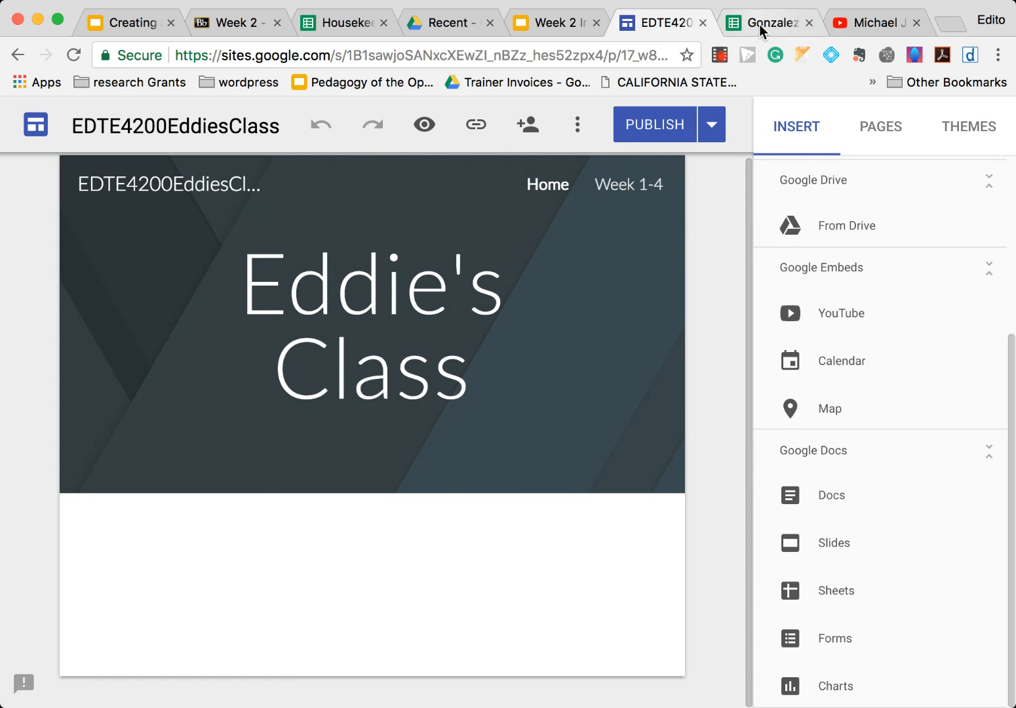
left_click(814, 597)
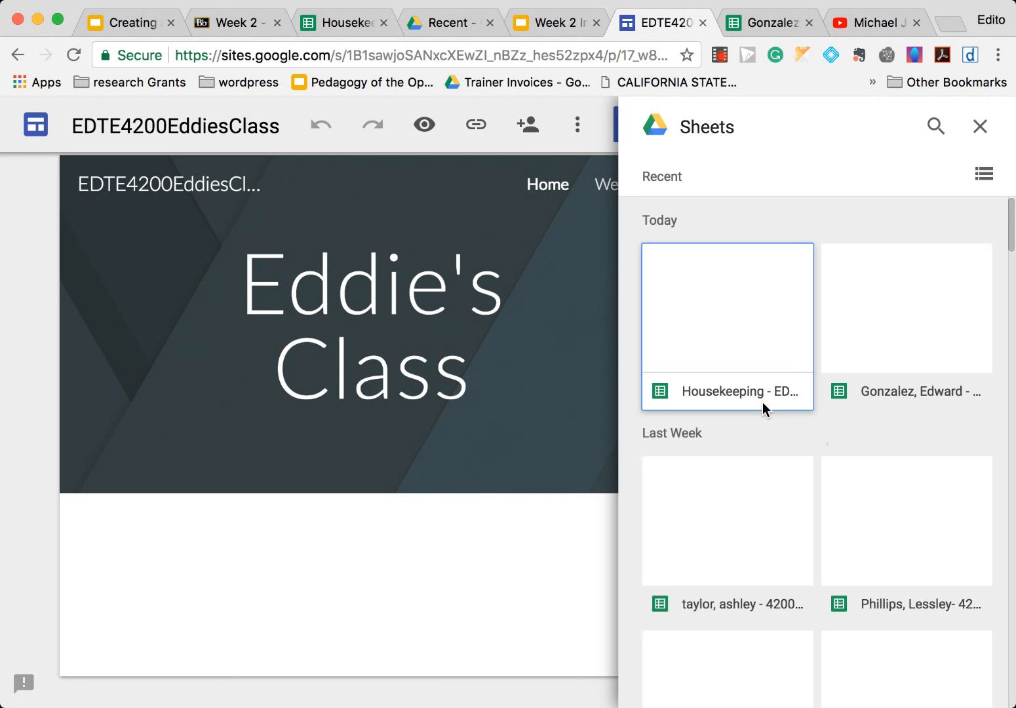
scroll(761, 402, "down", 1)
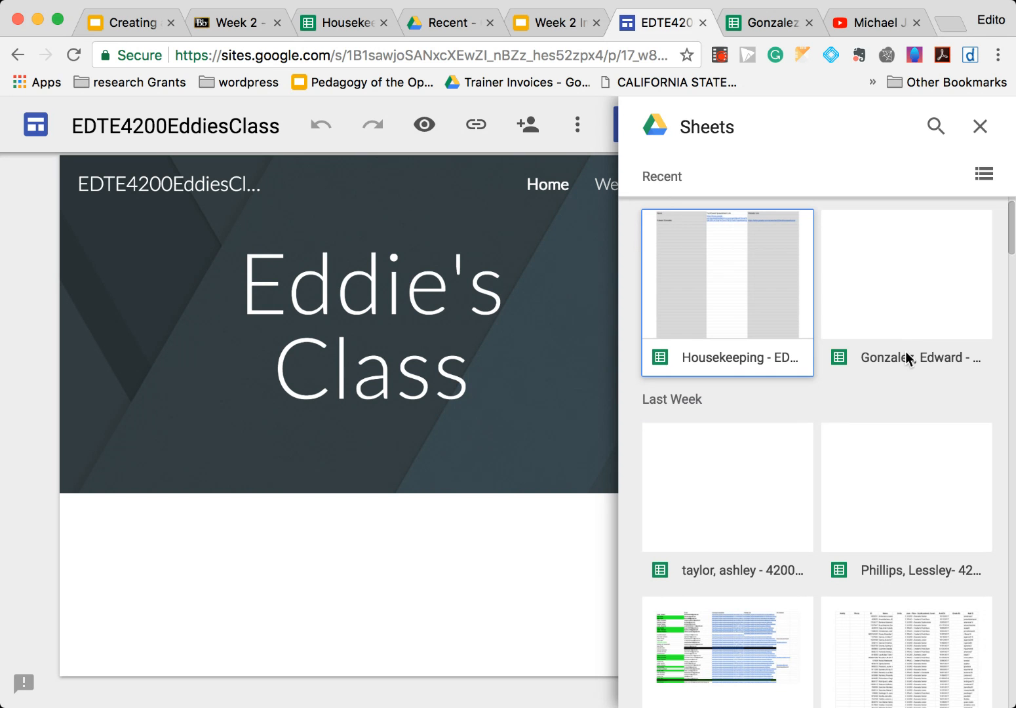
left_click(911, 315)
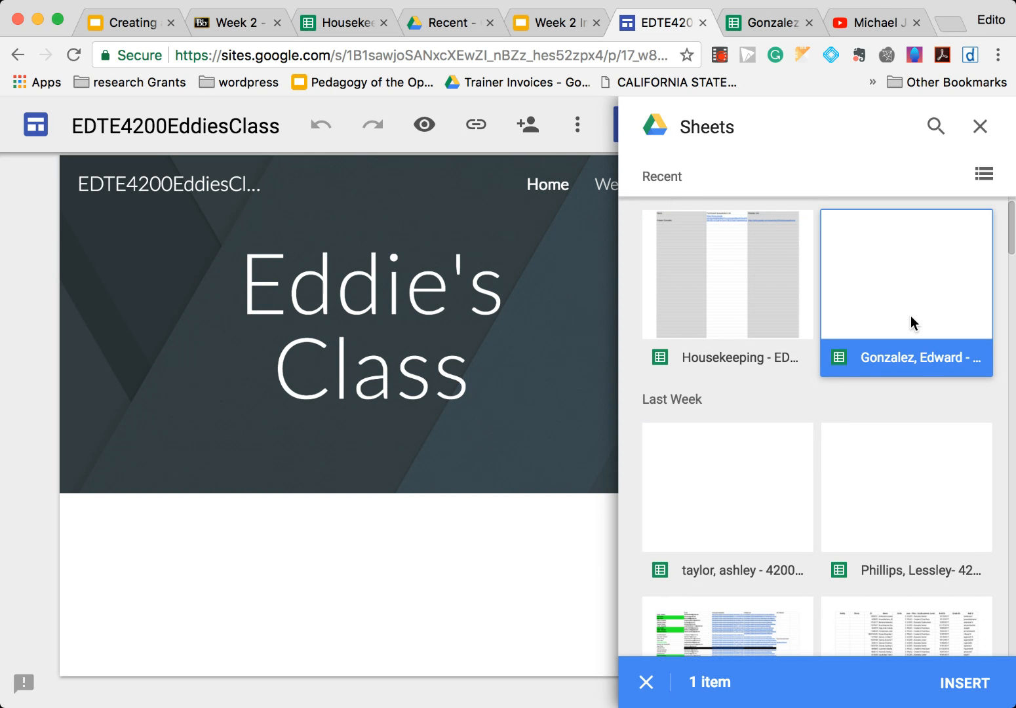
left_click(952, 687)
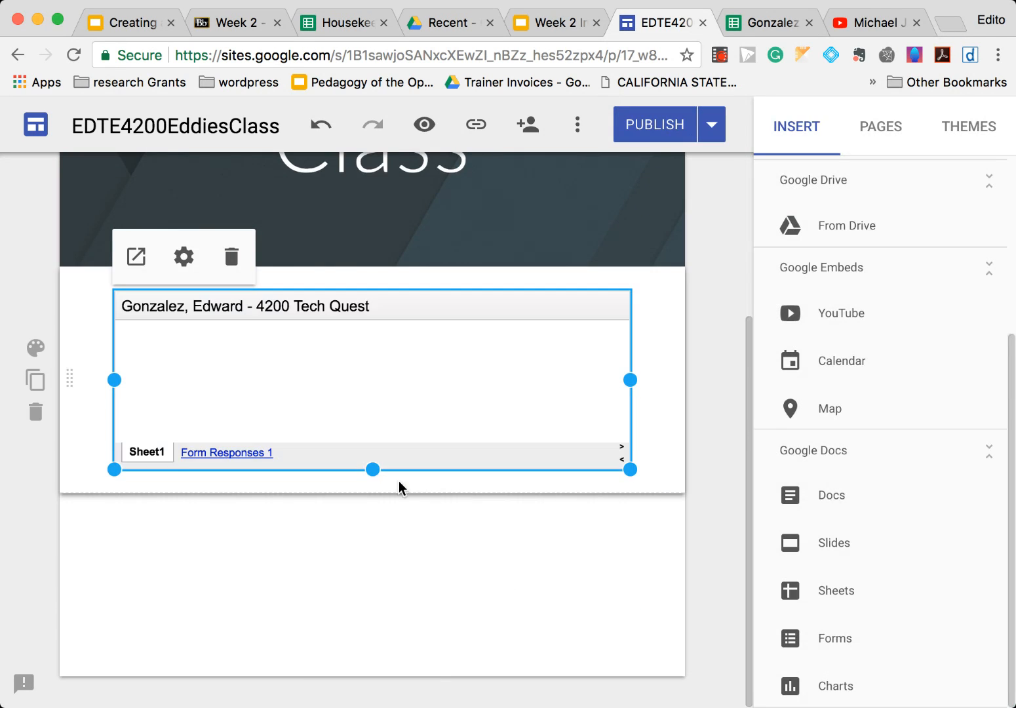
Step: Stretch the embedded Tech Quest spreadsheet to about twice its height and publish the site
left_click_drag(371, 469, 372, 654)
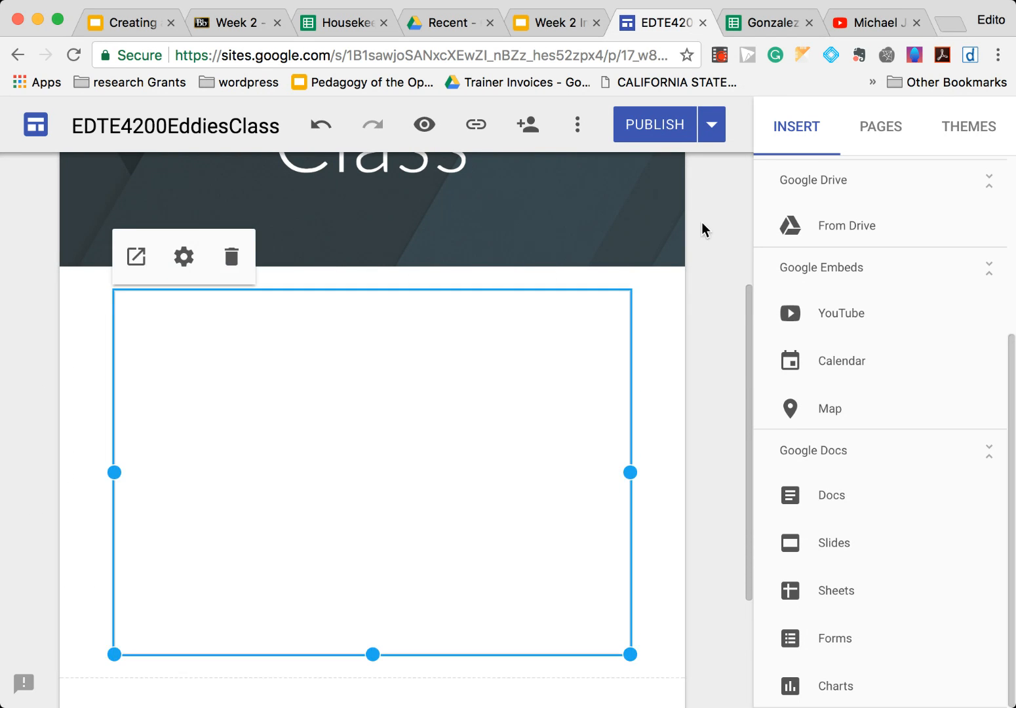
left_click(663, 137)
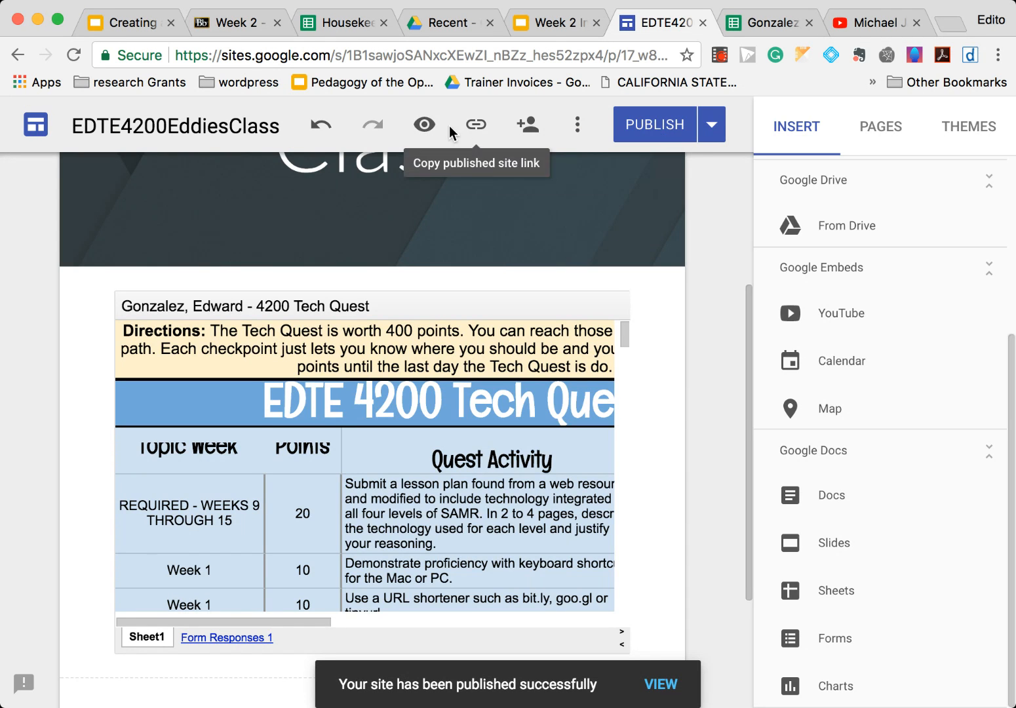
Step: Preview the Home page, examine the quest rows and score chart in the embedded spreadsheet, and exit the preview
left_click(424, 126)
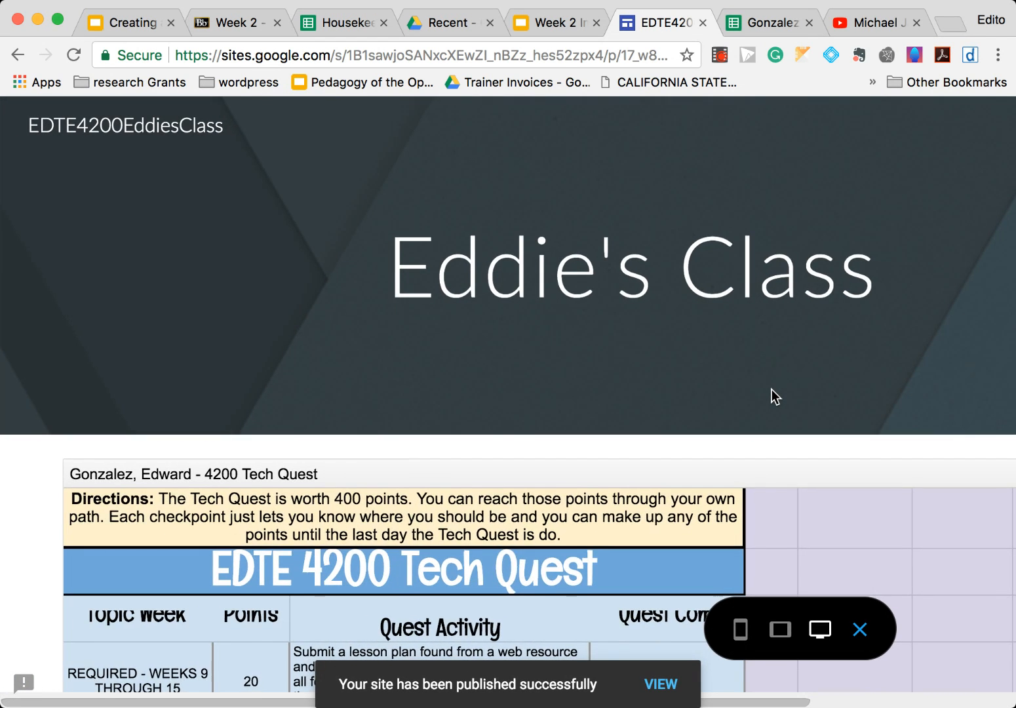
scroll(772, 390, "down", 10)
scroll(14, 447, "down", 2)
scroll(14, 448, "up", 4)
scroll(511, 566, "down", 3)
scroll(511, 566, "down", 5)
scroll(511, 566, "up", 6)
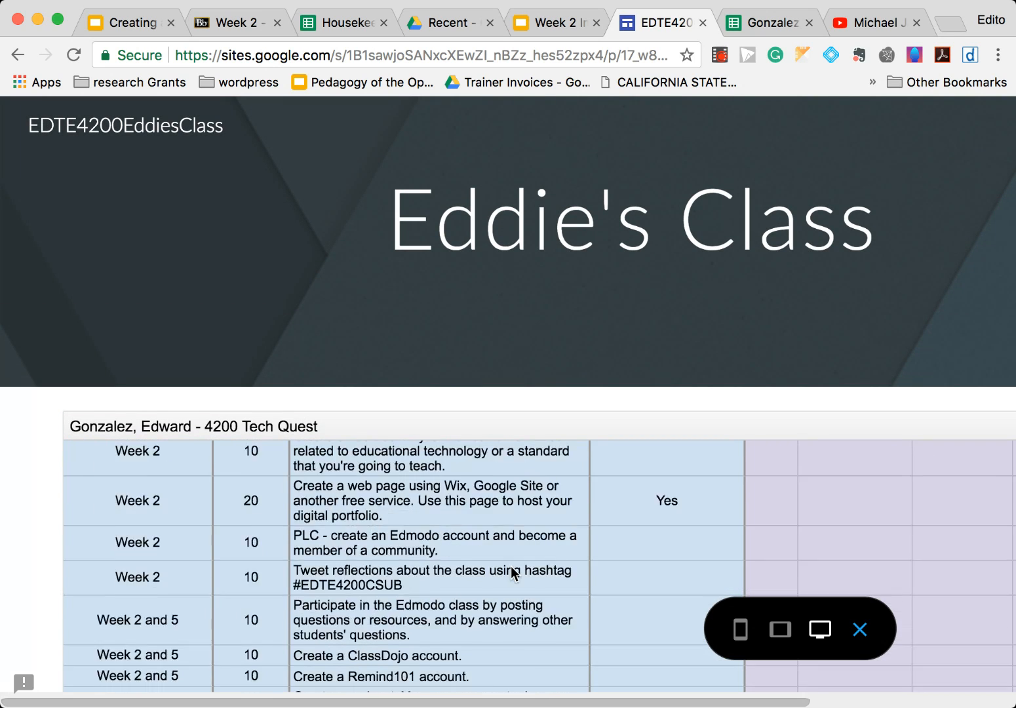
scroll(511, 566, "up", 5)
scroll(511, 566, "down", 2)
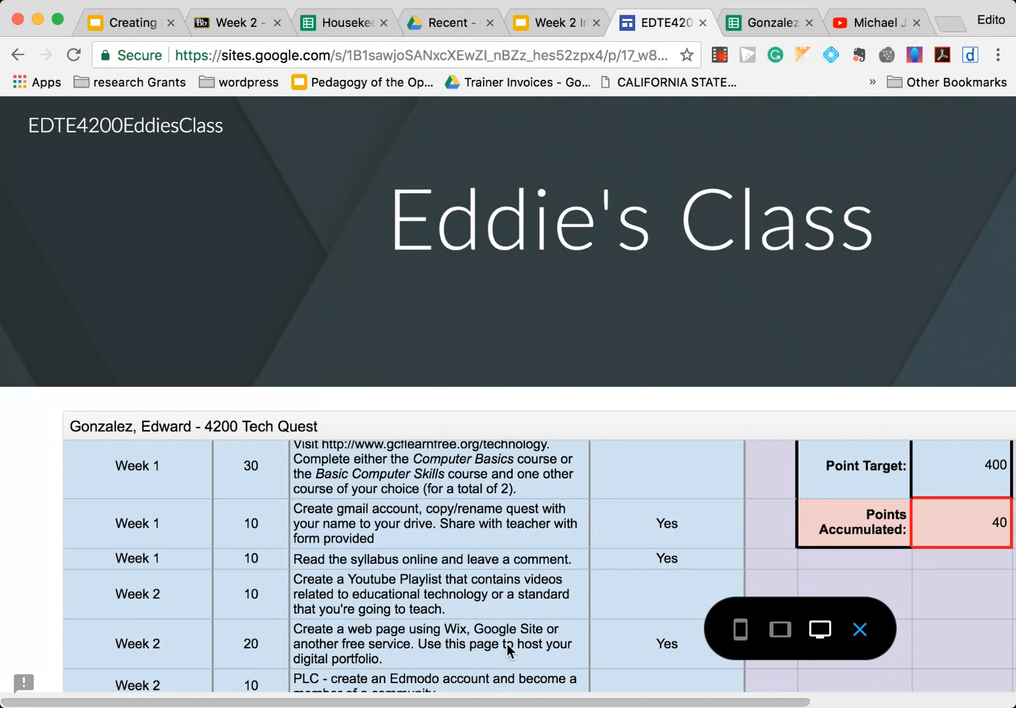
scroll(453, 565, "down", 2)
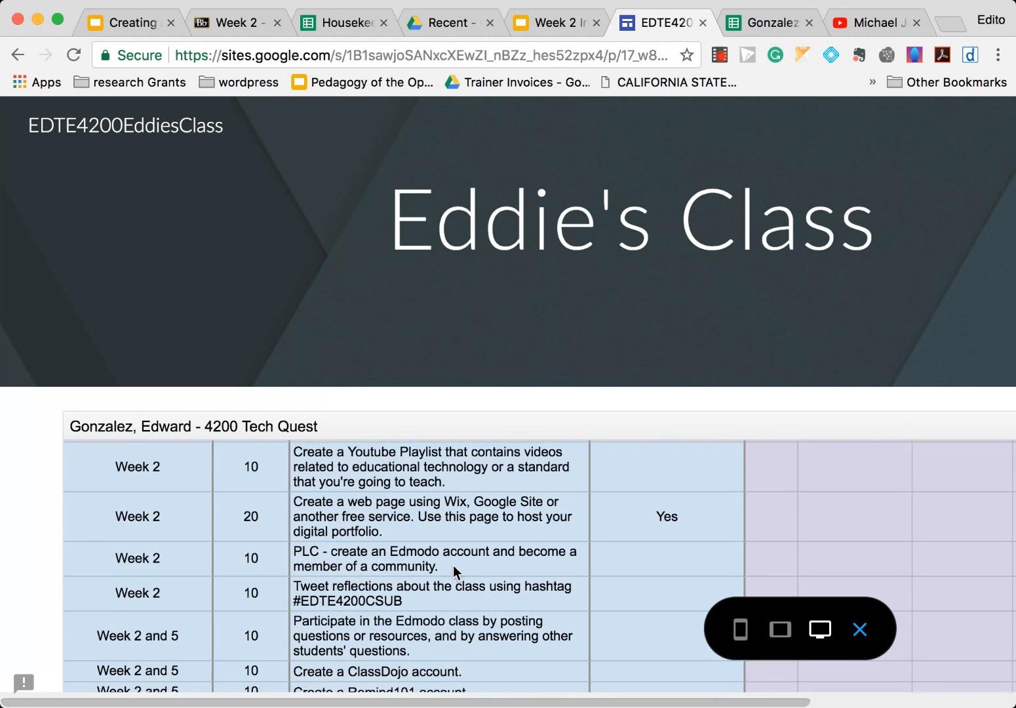
scroll(453, 566, "up", 4)
scroll(618, 544, "up", 1)
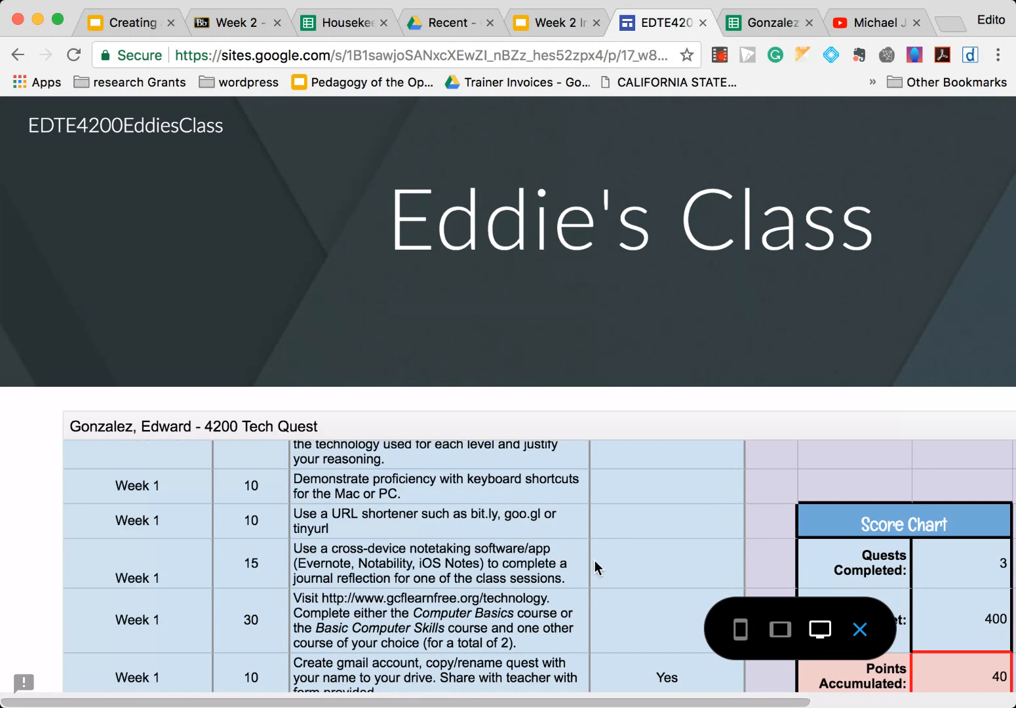
scroll(576, 596, "right", 3)
scroll(576, 603, "down", 3)
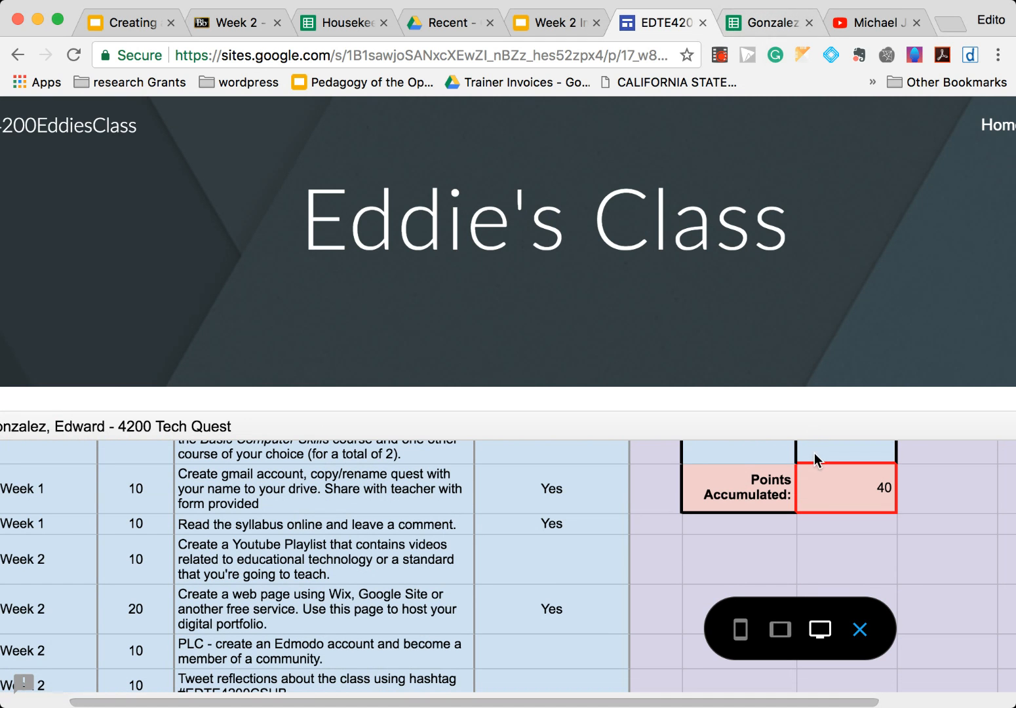
left_click(861, 630)
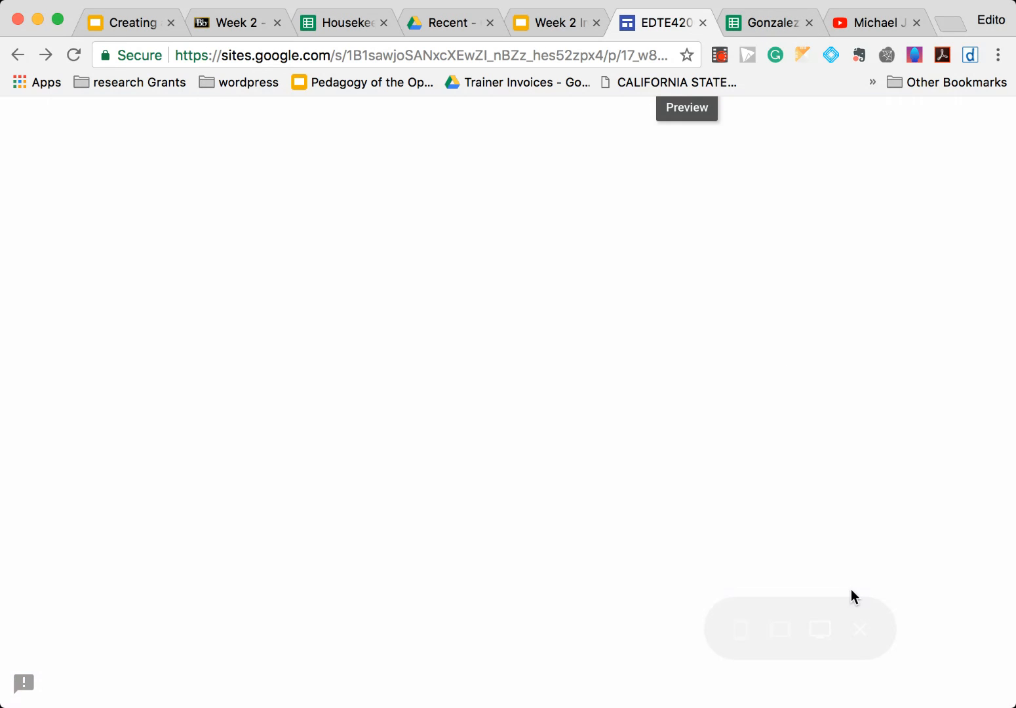